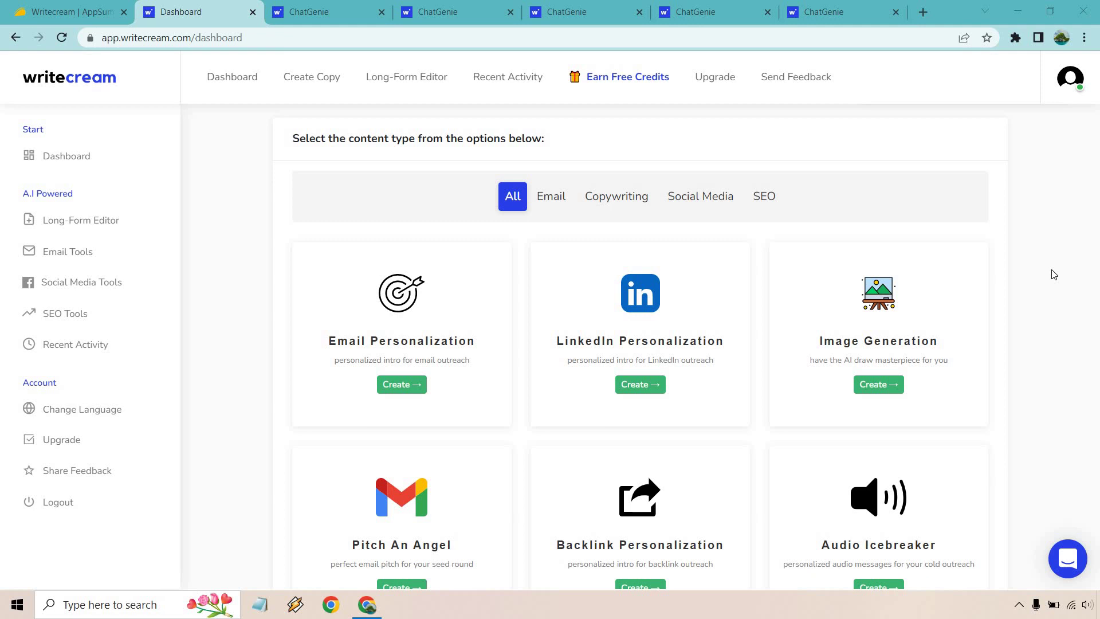
# Switch to the AppSumo page showing Writecream's lifetime deal of 1 Code at $59
pyautogui.click(89, 11)
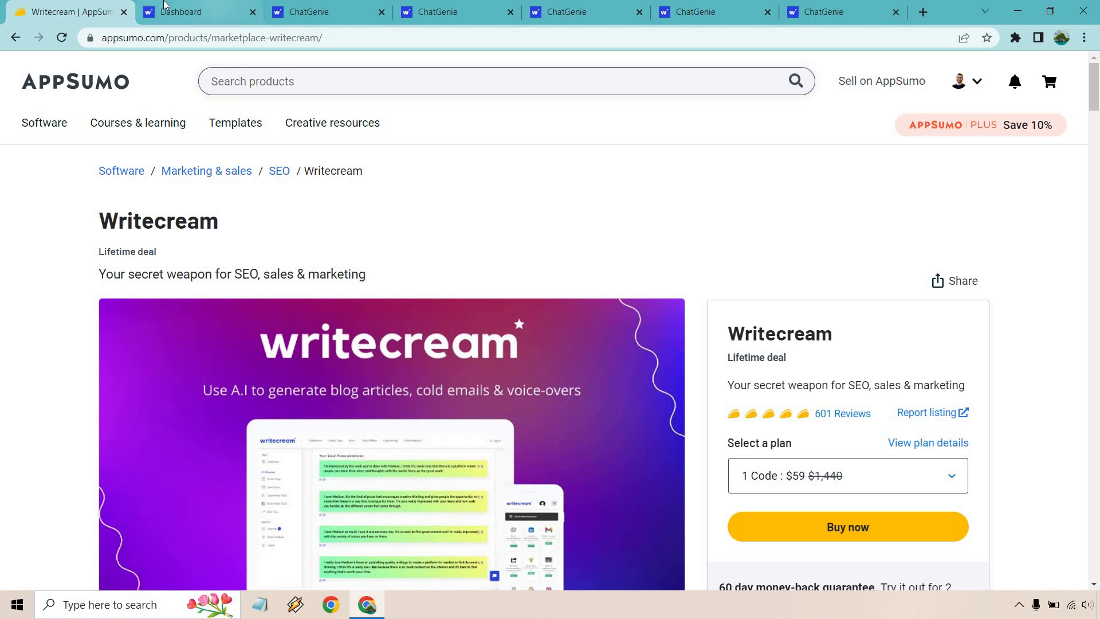
# Go back to the Writecream dashboard, find the ChatGenie card and open an empty ChatGenie chat
pyautogui.click(180, 12)
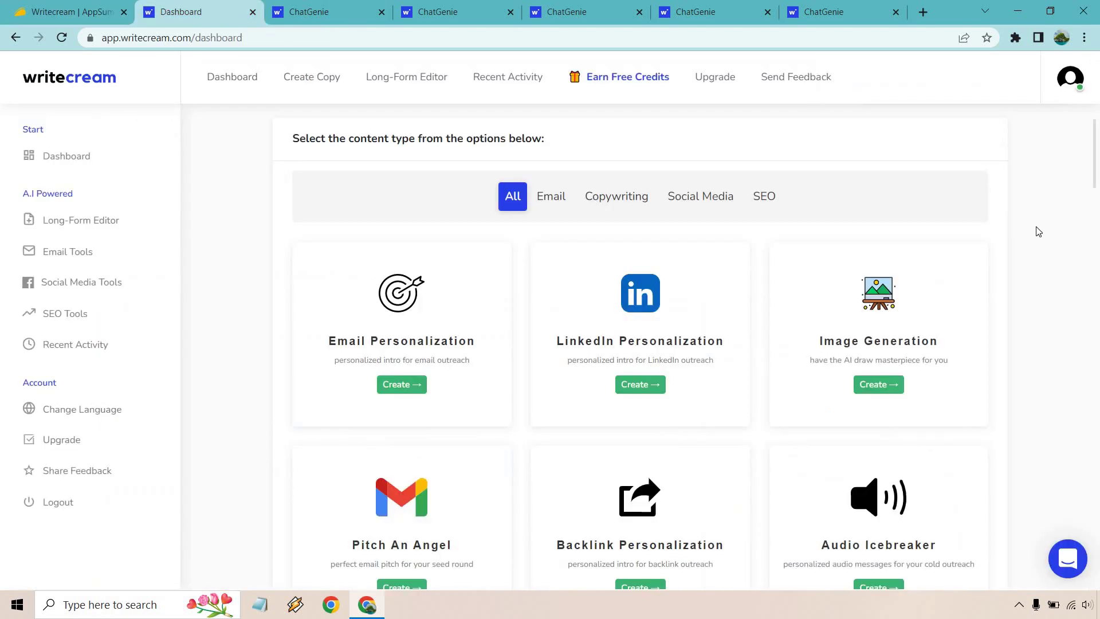
pyautogui.scroll(-5, 1037, 231)
pyautogui.scroll(-9, 1036, 230)
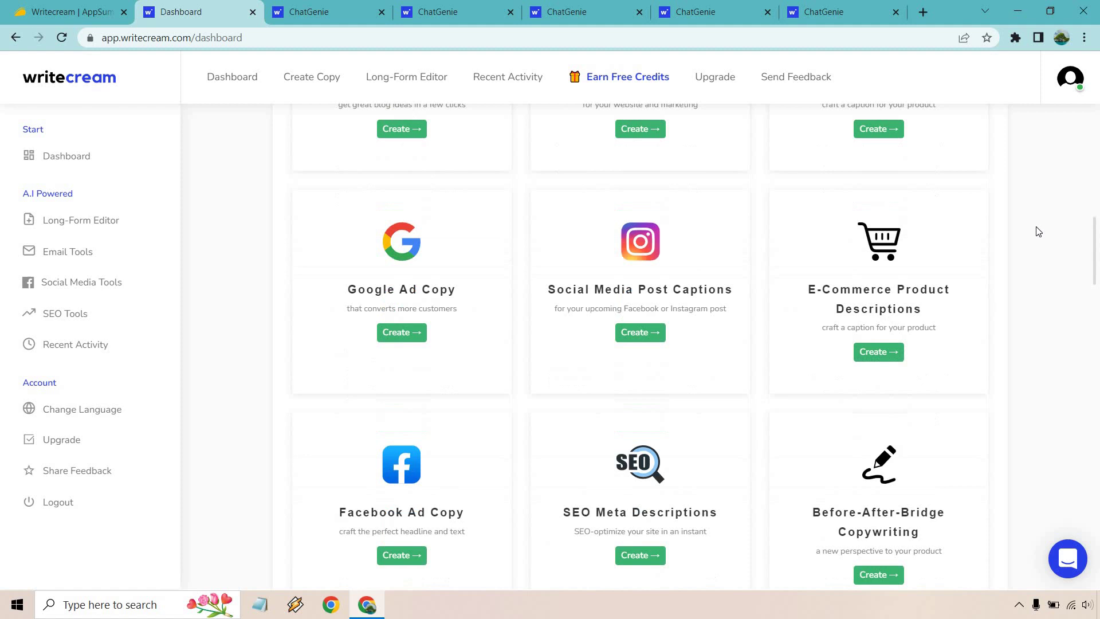
pyautogui.scroll(-10, 1036, 231)
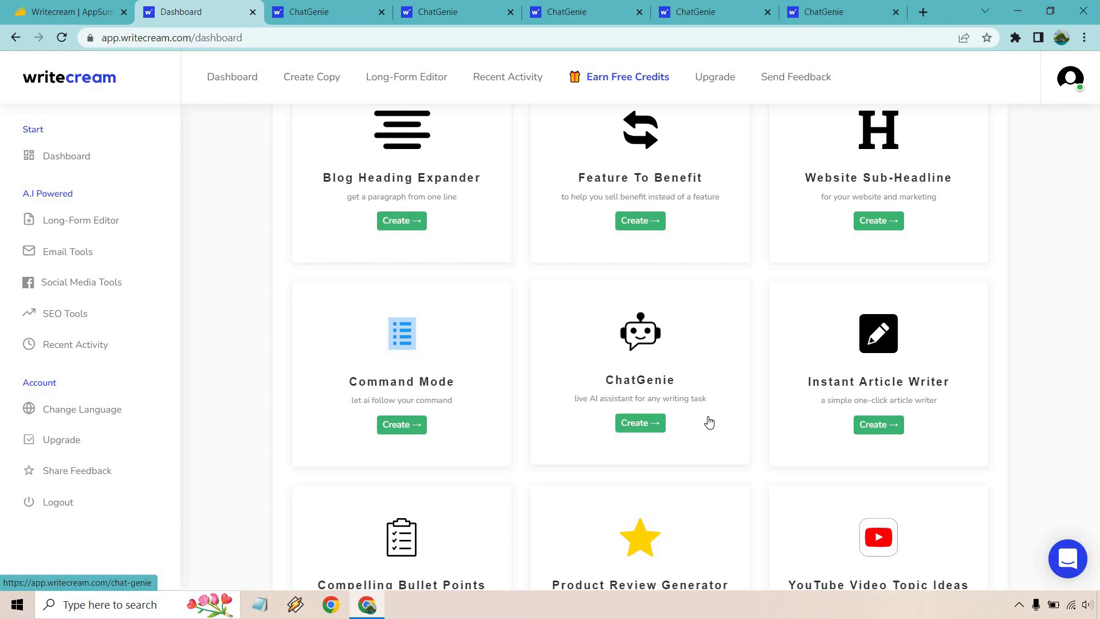
pyautogui.click(321, 11)
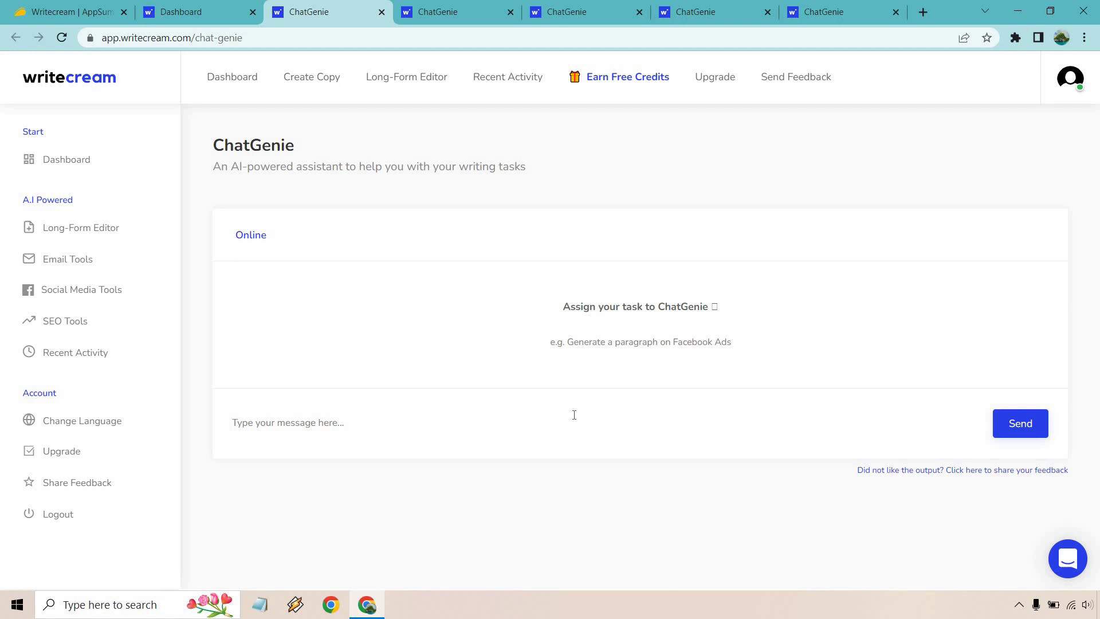
# Request an outline for 'The 2 Best Tips For Brand New Golfers' and select its Introduction lines
pyautogui.write('Write me an outline for an article called: The 2 Best Tips For Brand New Golfers')
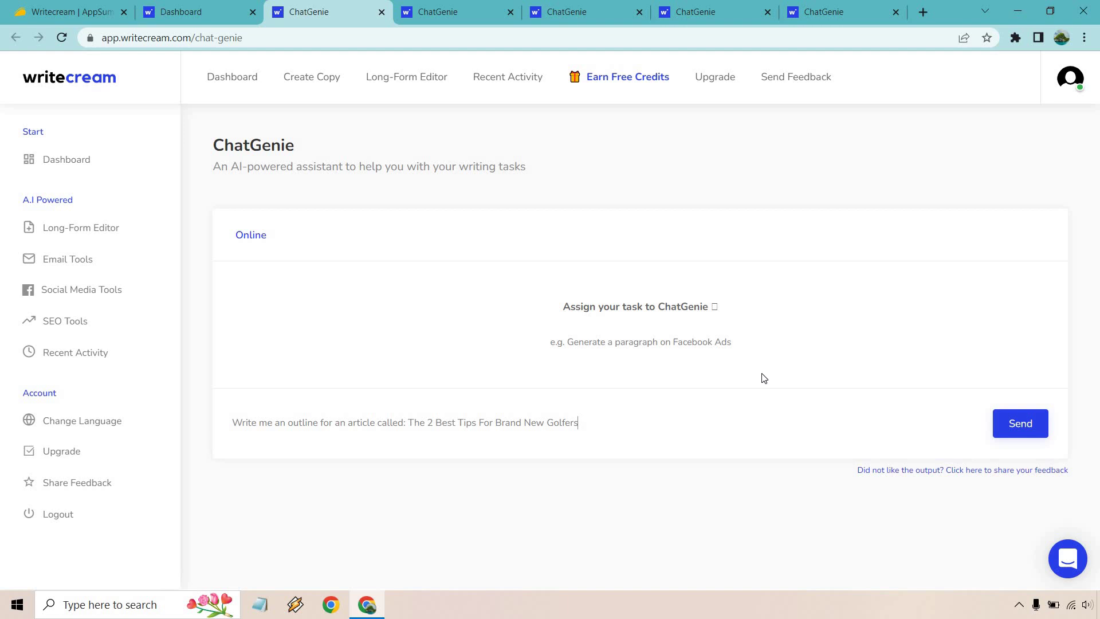
pyautogui.click(1010, 428)
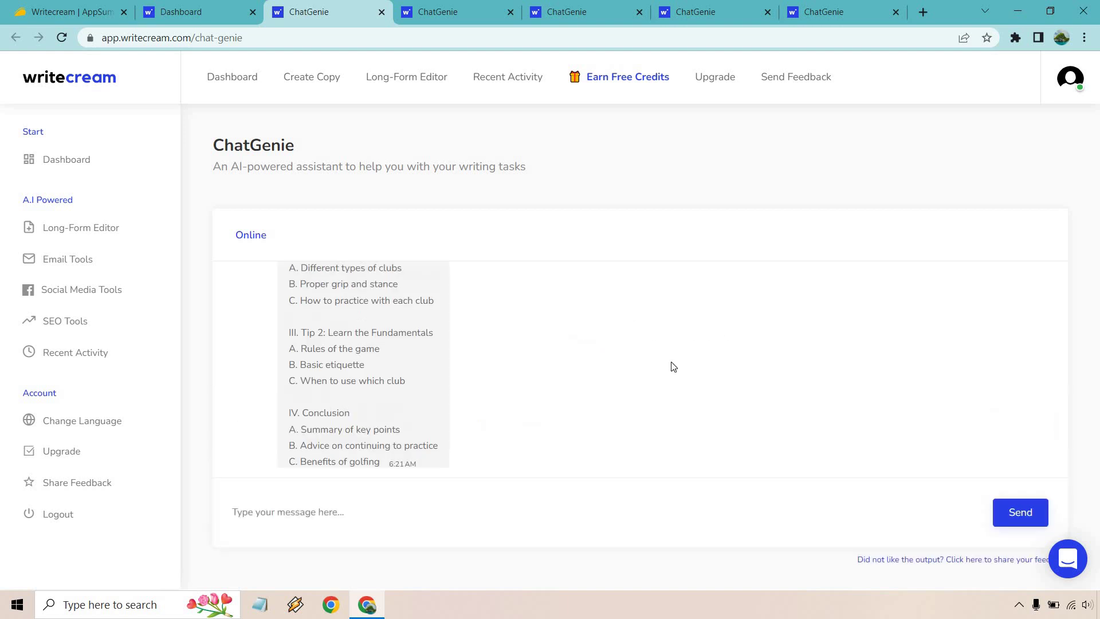
pyautogui.scroll(2, 673, 367)
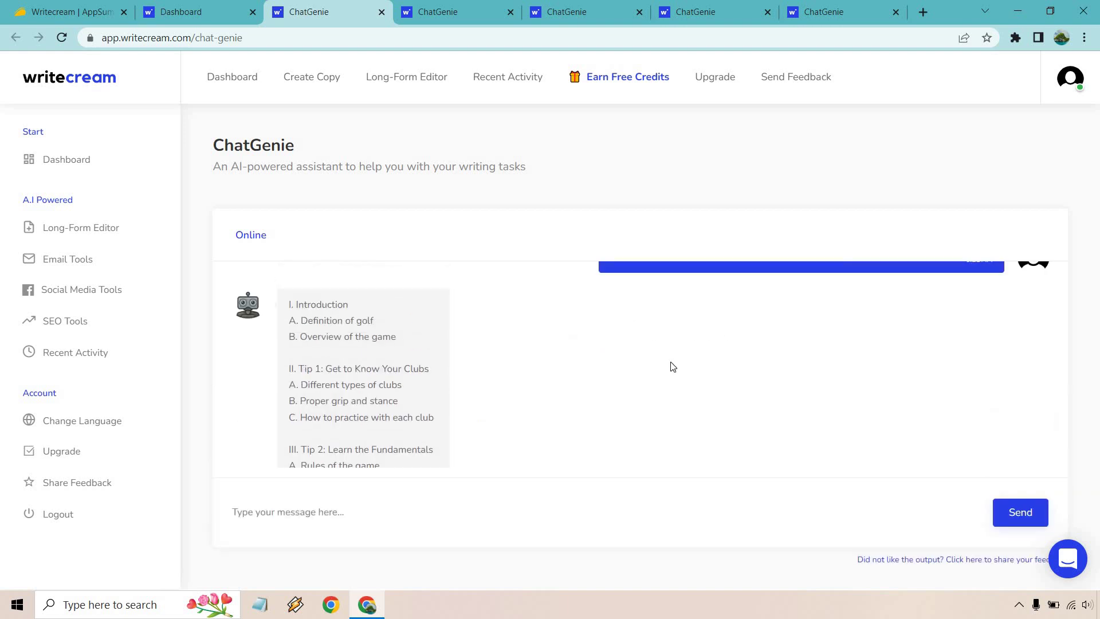
pyautogui.scroll(-4, 671, 368)
pyautogui.scroll(6, 670, 368)
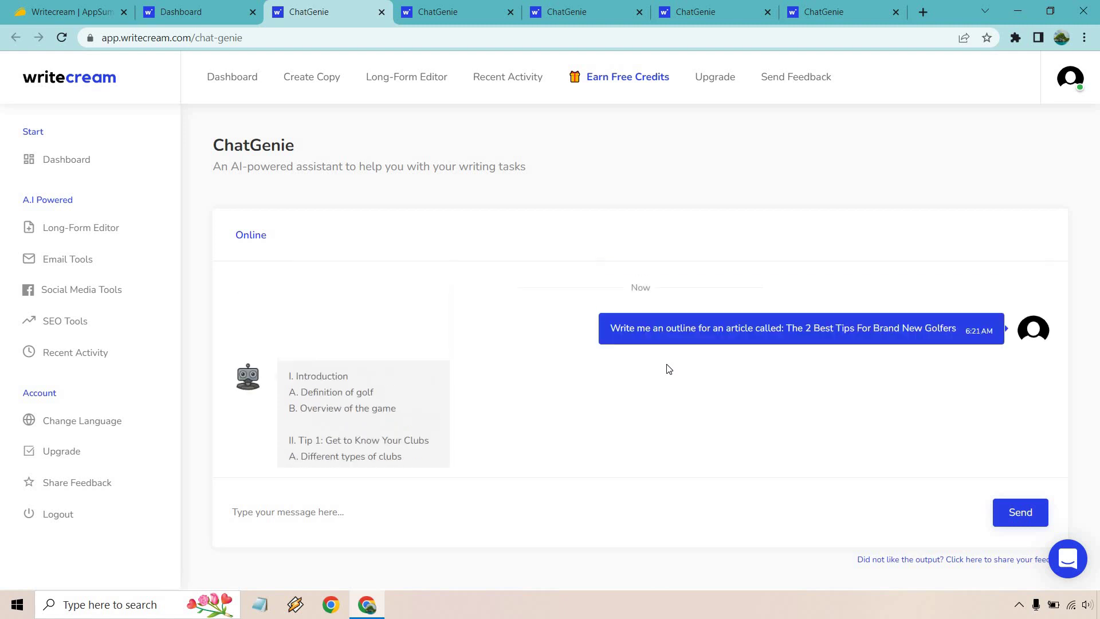
pyautogui.scroll(-1, 669, 368)
pyautogui.moveTo(406, 333); pyautogui.dragTo(291, 310)
pyautogui.hotkey('ctrl', 'c')
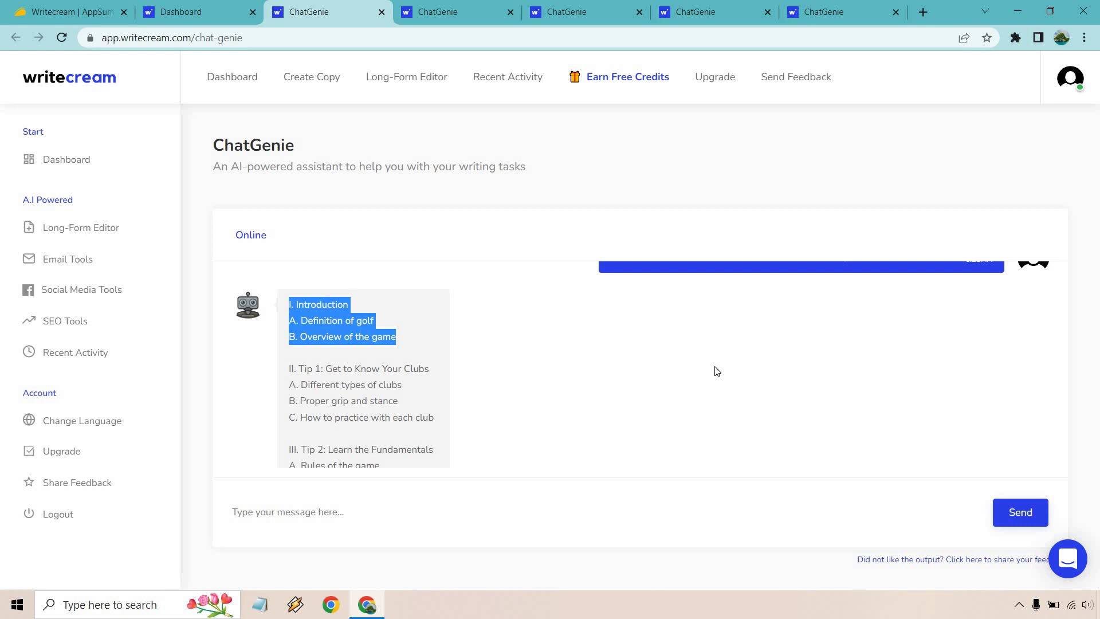
pyautogui.scroll(-2, 716, 370)
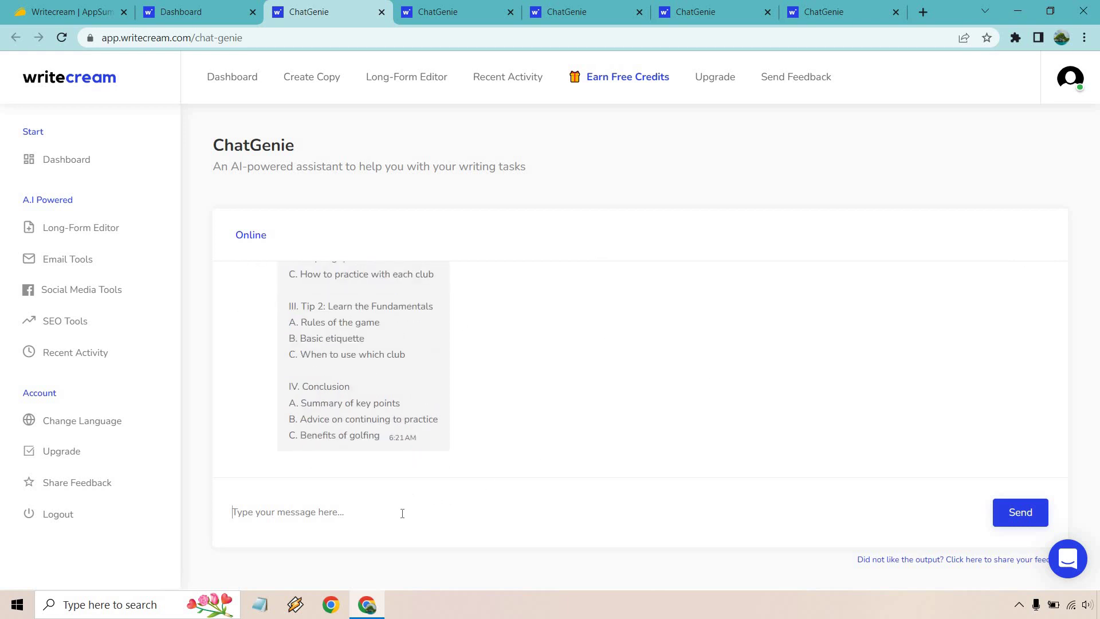
# Request an introduction defining golf and overviewing the game, then select the article title
pyautogui.hotkey('ctrl', 'v')
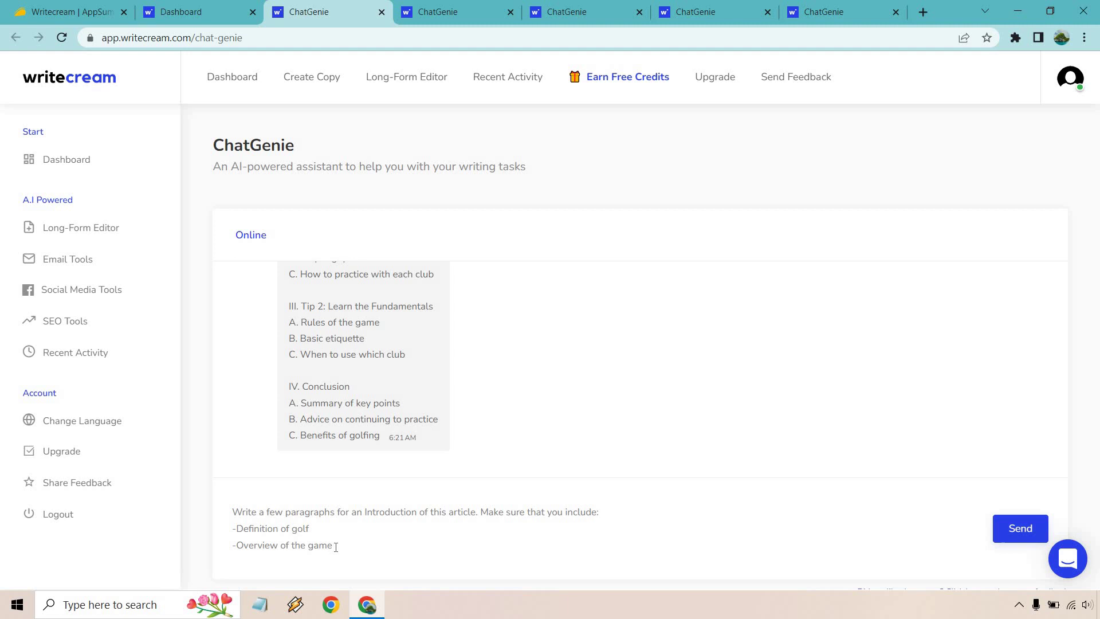
pyautogui.keyDown('shift'); pyautogui.click(237, 528); pyautogui.keyUp('shift')
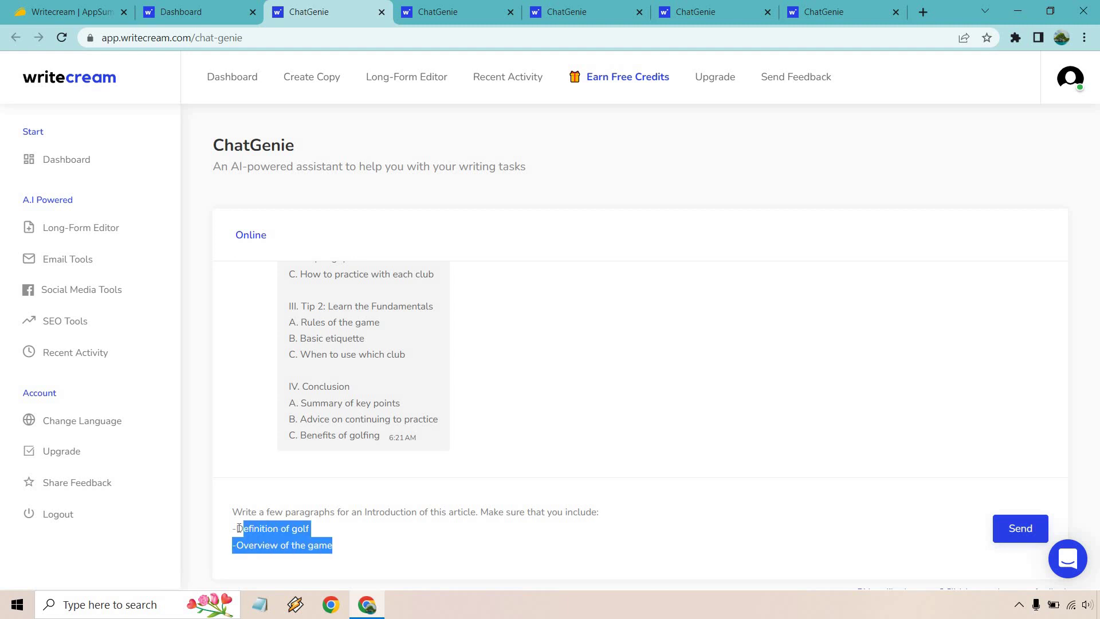
pyautogui.click(690, 509)
pyautogui.click(1029, 534)
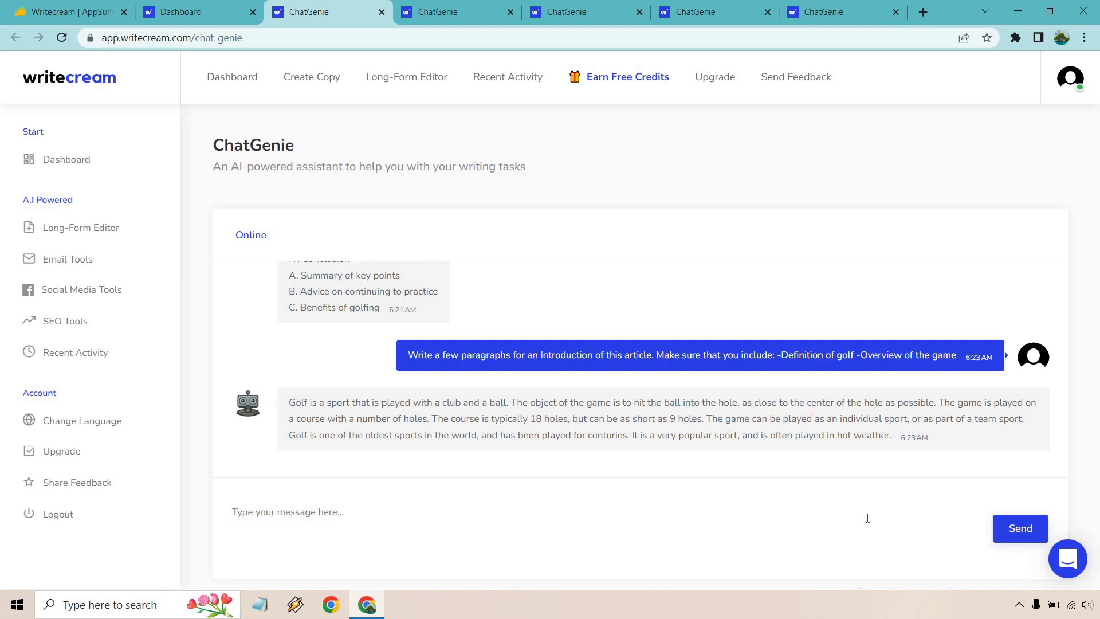
pyautogui.scroll(10, 733, 389)
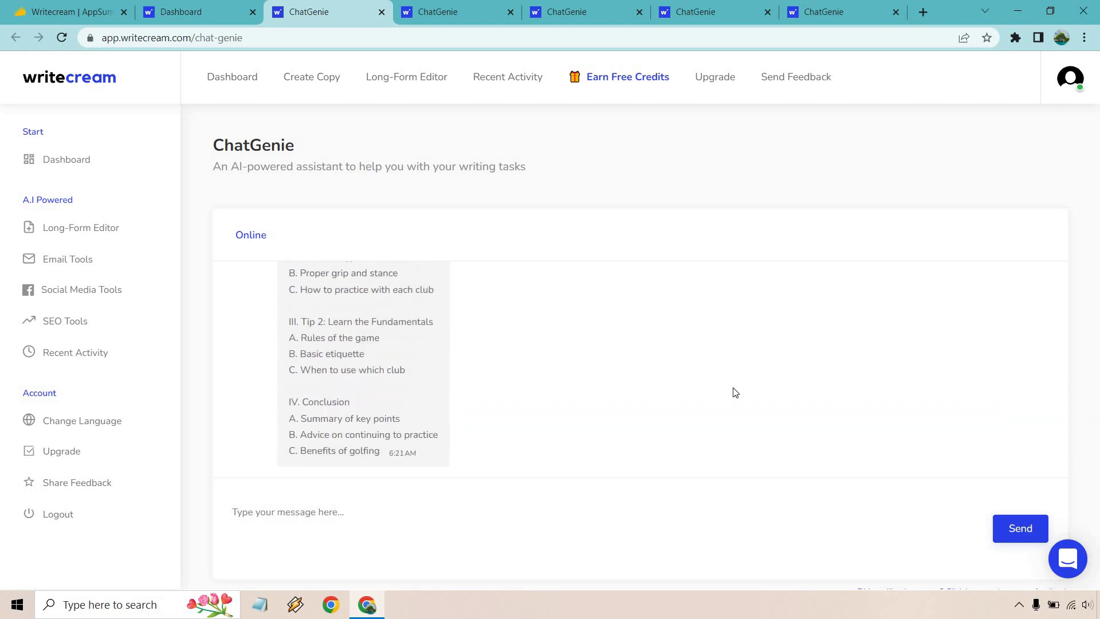
pyautogui.scroll(1, 735, 392)
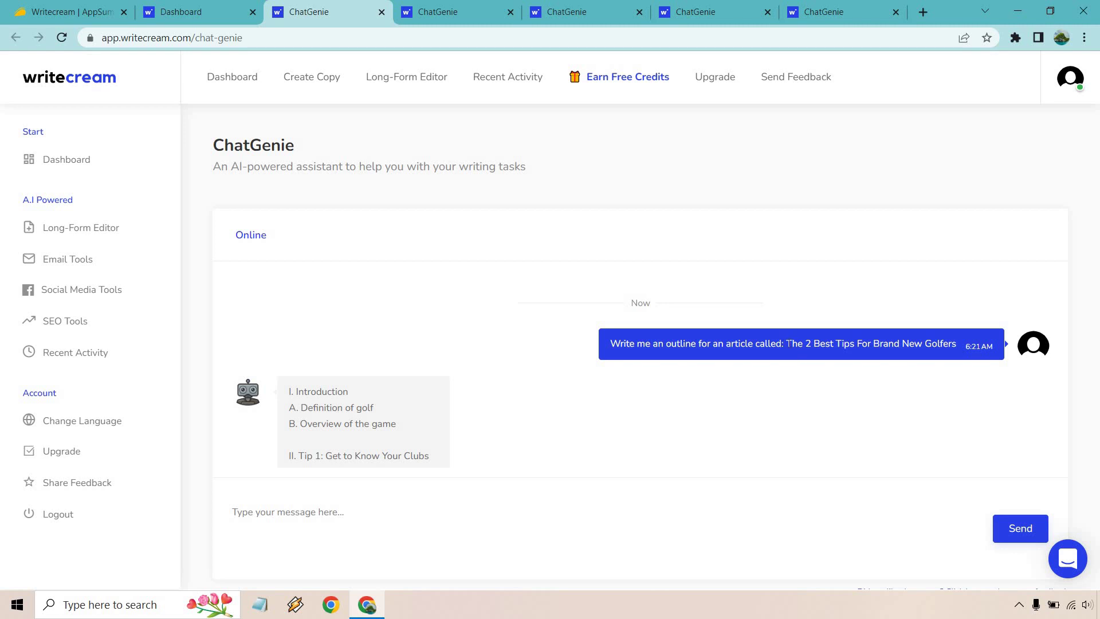
pyautogui.moveTo(786, 343); pyautogui.dragTo(957, 359)
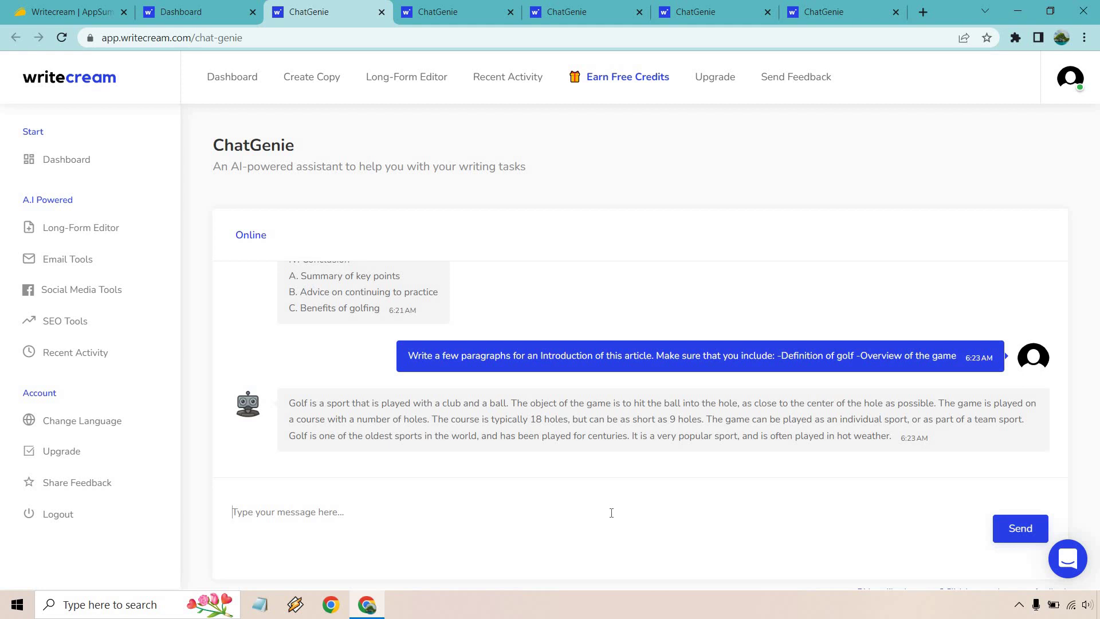
# Request a two-paragraph introduction for 'The 2 Best Tips For Brand New Golfers'
pyautogui.write('I need an introduction for an article called: The 2 Best Tips For Brand New Golfers. Make sure that you write 2 total paragraphs.')
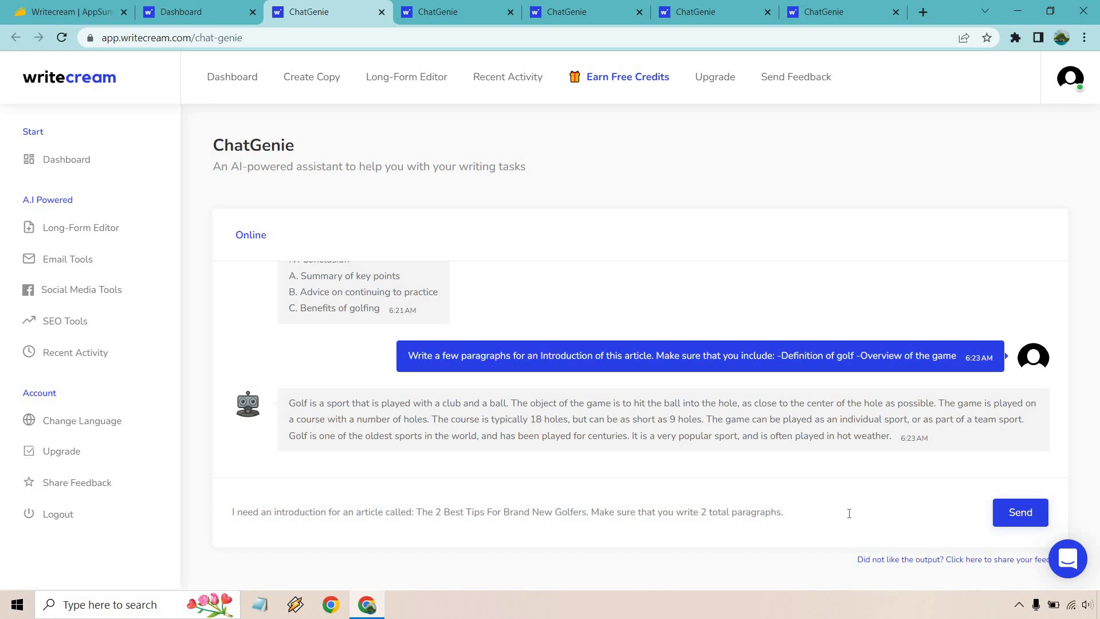
pyautogui.click(1015, 512)
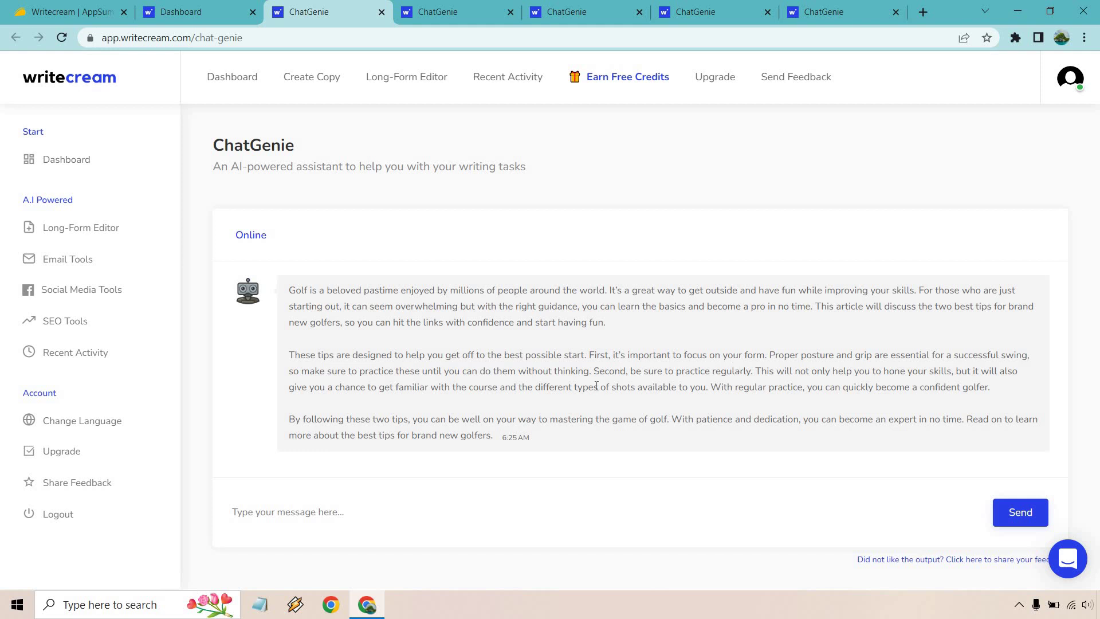
pyautogui.click(481, 510)
pyautogui.scroll(3, 657, 343)
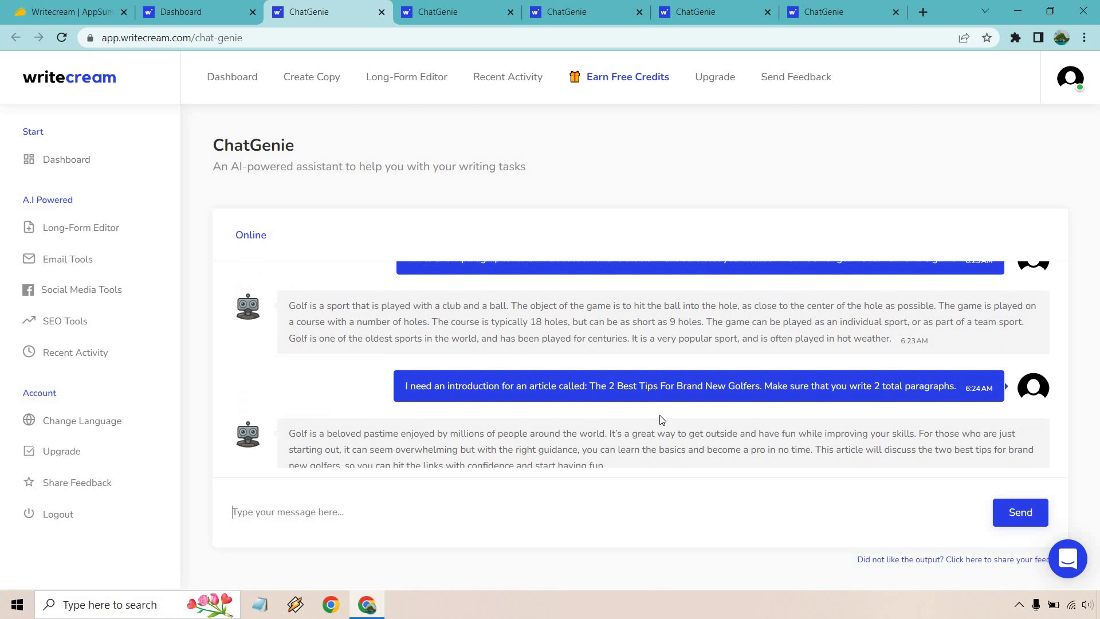
pyautogui.moveTo(586, 386); pyautogui.dragTo(759, 385)
pyautogui.click(739, 386)
# Review the outline and select the Tip 2 heading 'Learn the Fundamentals'
pyautogui.scroll(5, 738, 383)
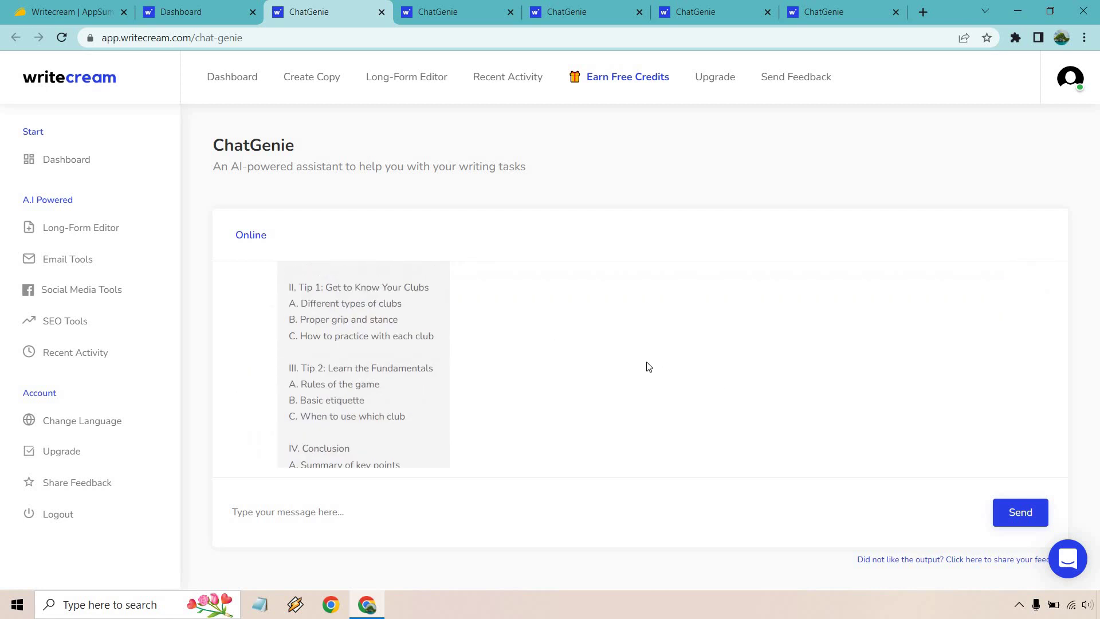
pyautogui.scroll(-5, 651, 361)
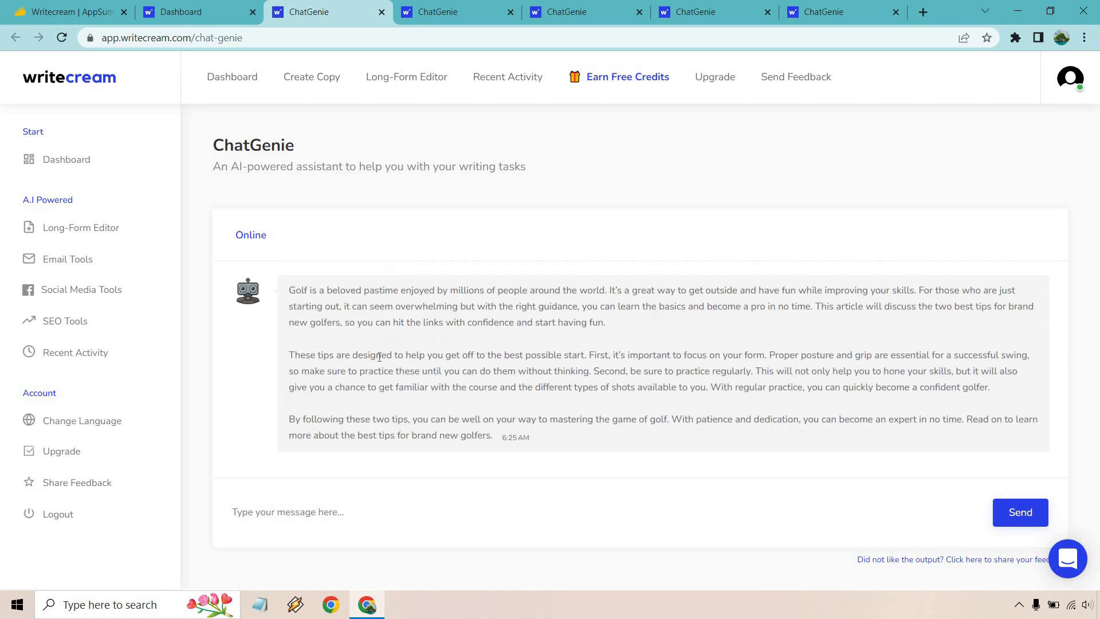
pyautogui.moveTo(531, 363); pyautogui.dragTo(744, 379)
pyautogui.click(726, 379)
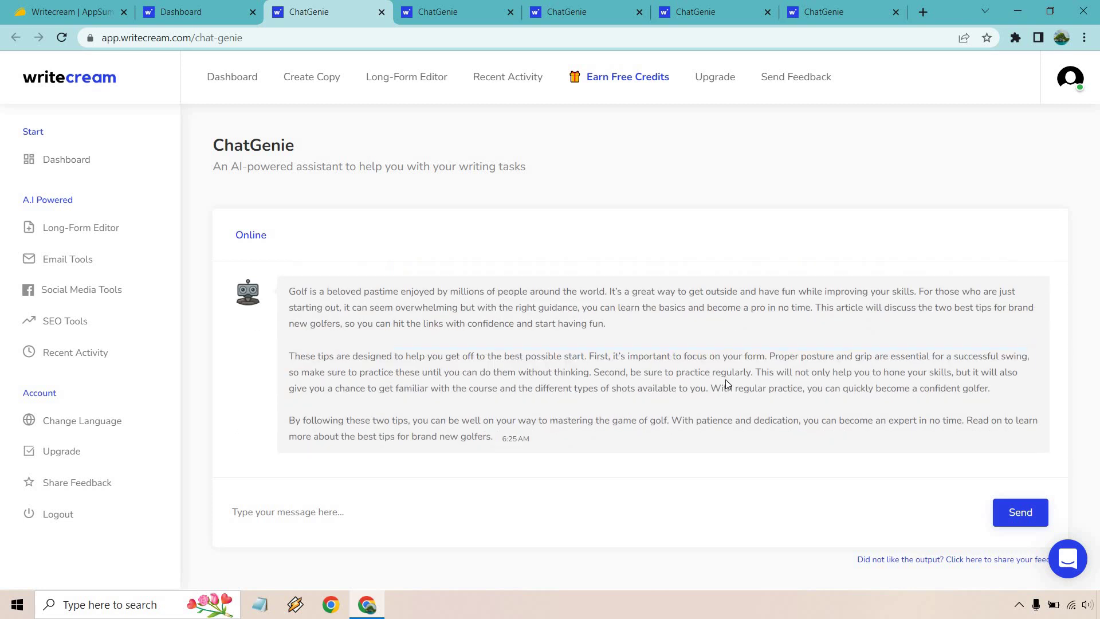
pyautogui.scroll(5, 710, 381)
pyautogui.scroll(2, 693, 379)
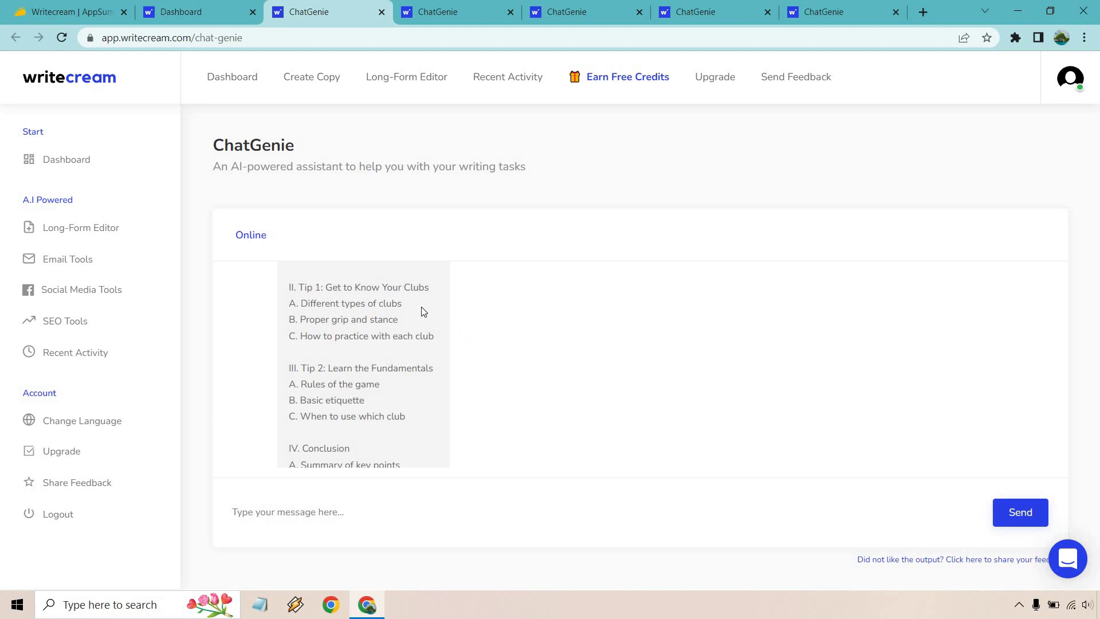
pyautogui.moveTo(434, 368); pyautogui.dragTo(329, 367)
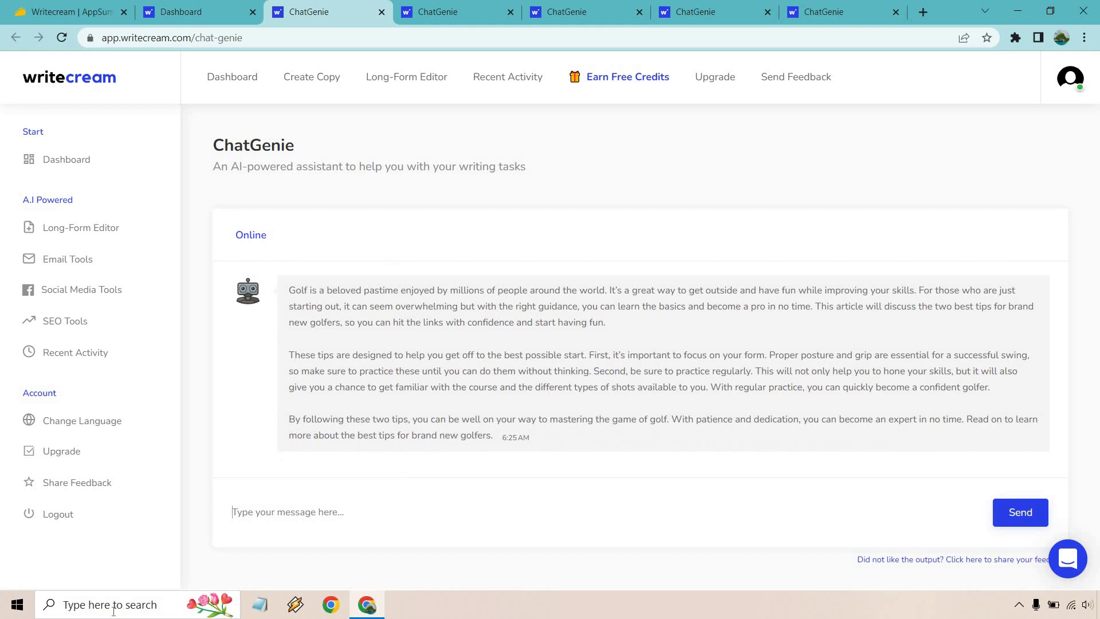
# Request paragraphs on golf rules, etiquette and when to use each club, then review the reply
pyautogui.write('Write me a few paragraphs about learning the fundamentals of golf. In this content, make sure that you talk about the rules of golf, basic golf etiquette, and when to use specific golf clubs.')
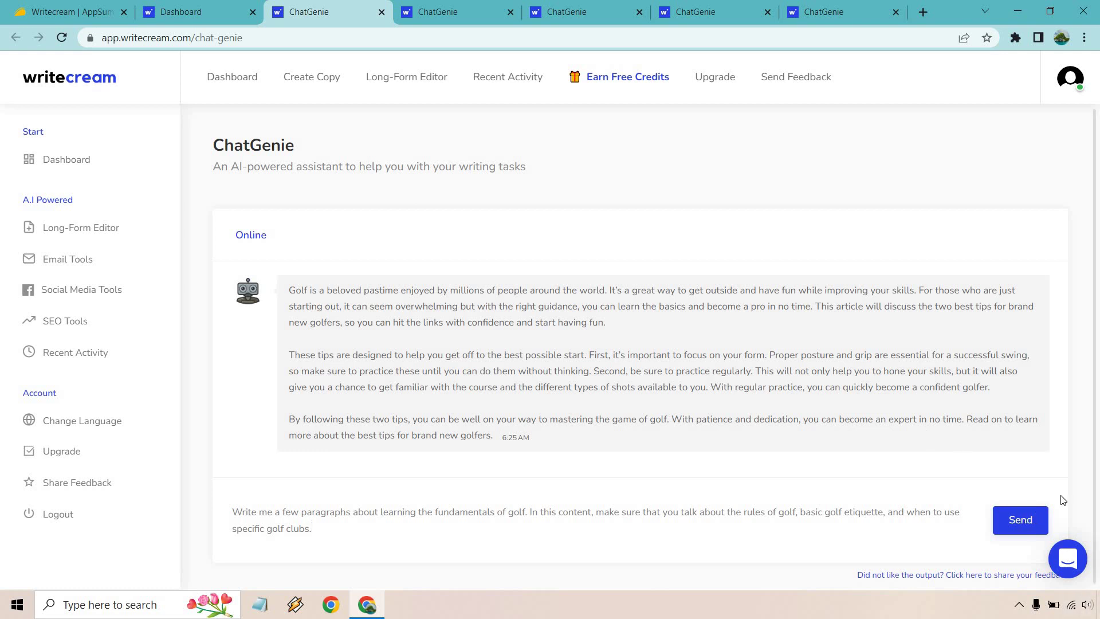
pyautogui.click(1030, 519)
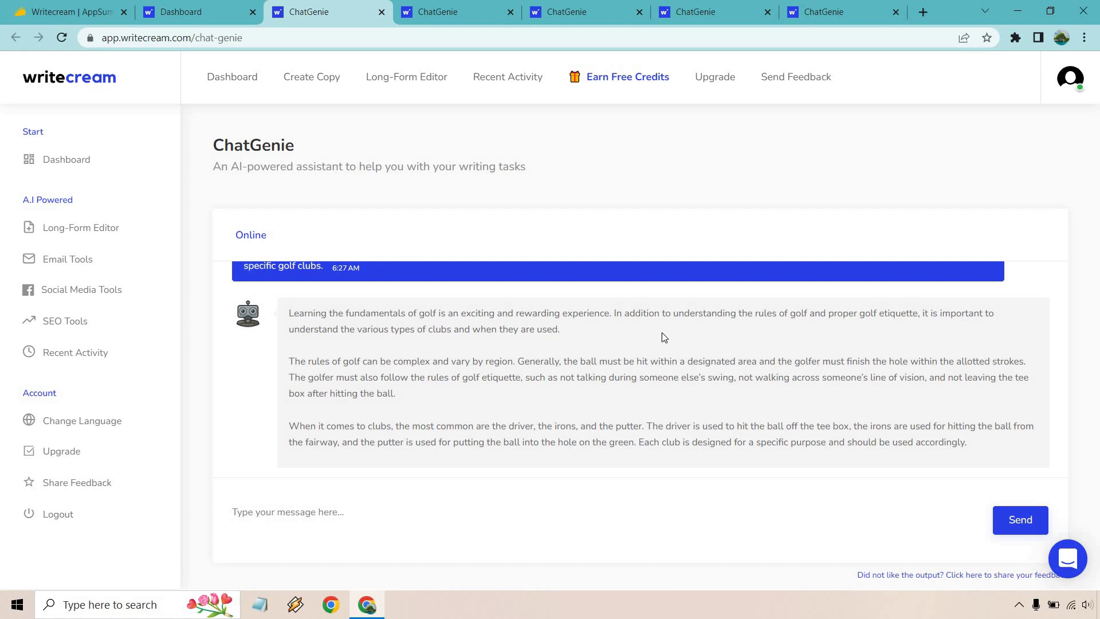
pyautogui.scroll(-2, 672, 324)
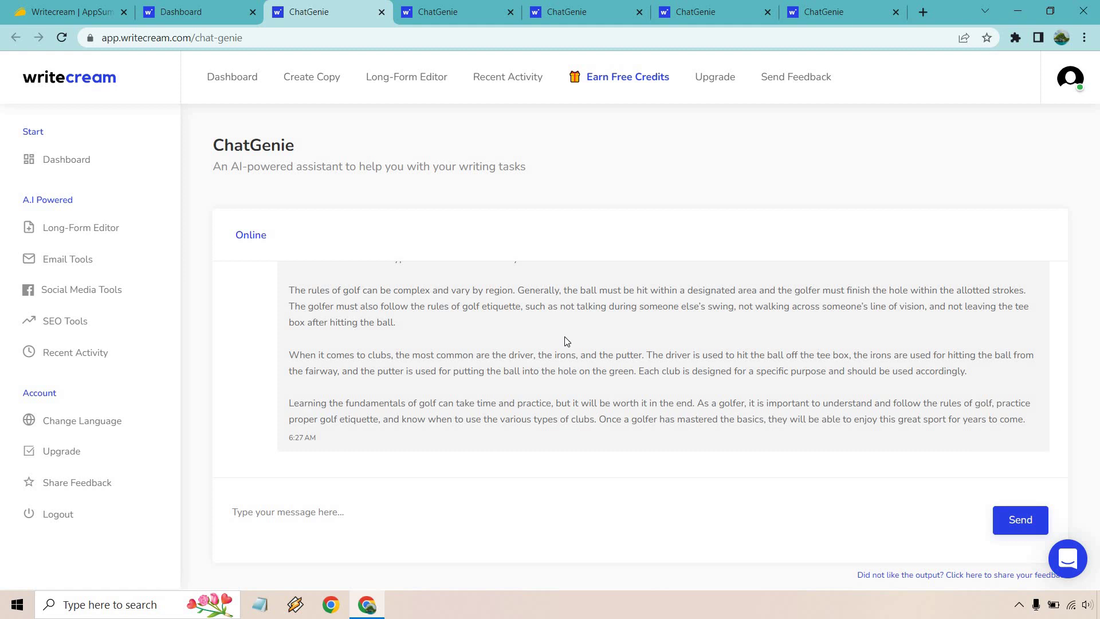
pyautogui.scroll(1, 567, 342)
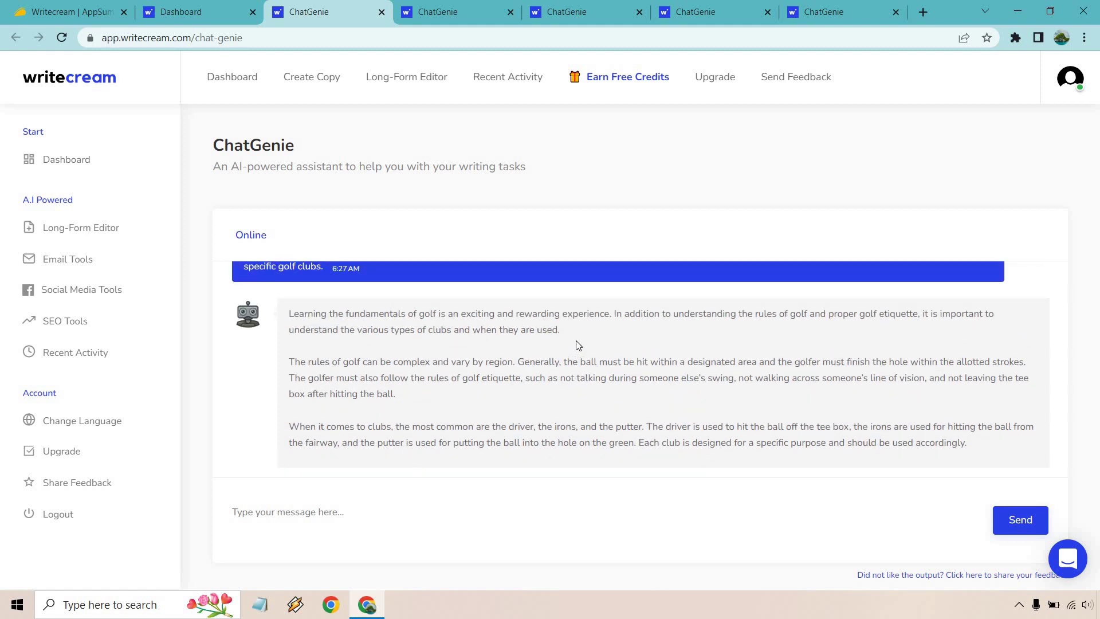
pyautogui.scroll(1, 577, 347)
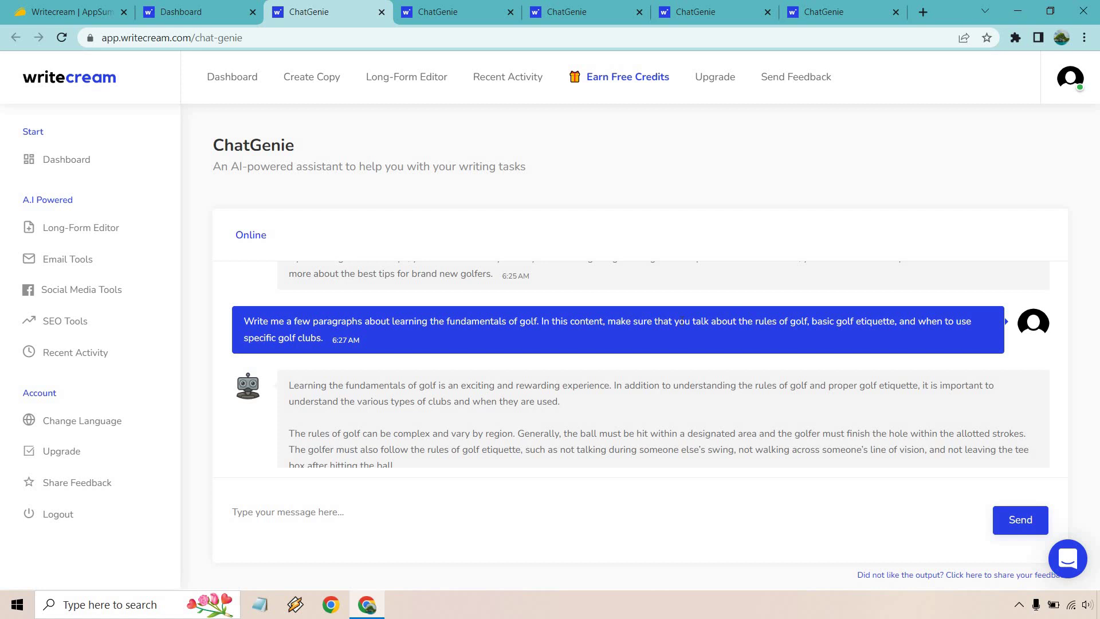
pyautogui.scroll(-3, 681, 321)
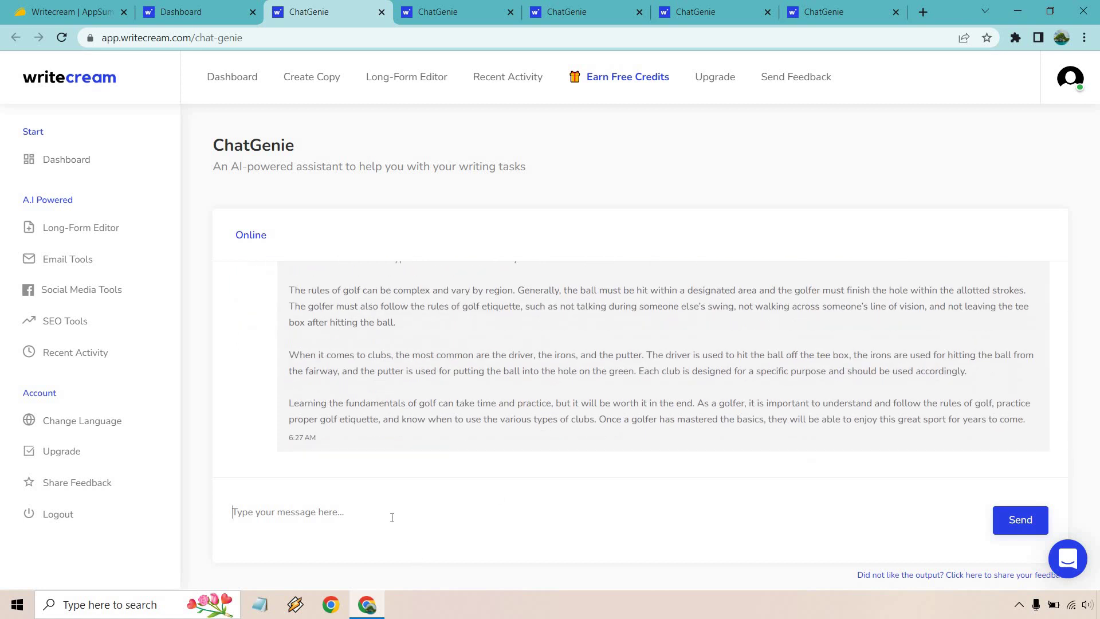
# Request paragraphs on basic golf etiquette and read the reply on pace of play, ball marks and carts
pyautogui.write('Write me a few paragraphs about basic golf etiquette.')
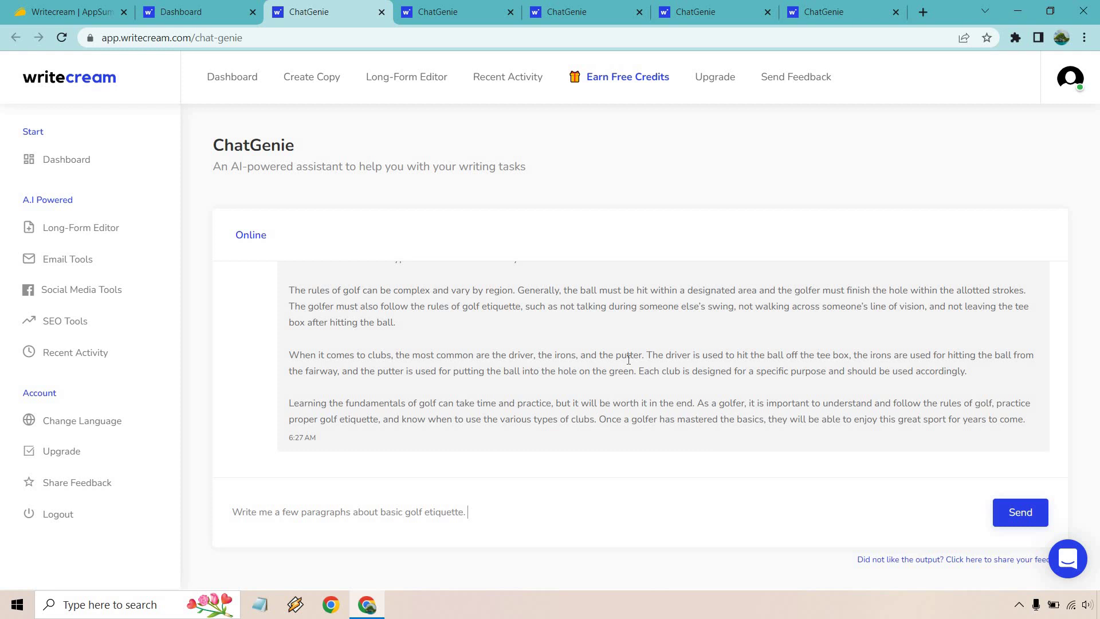
pyautogui.click(1001, 523)
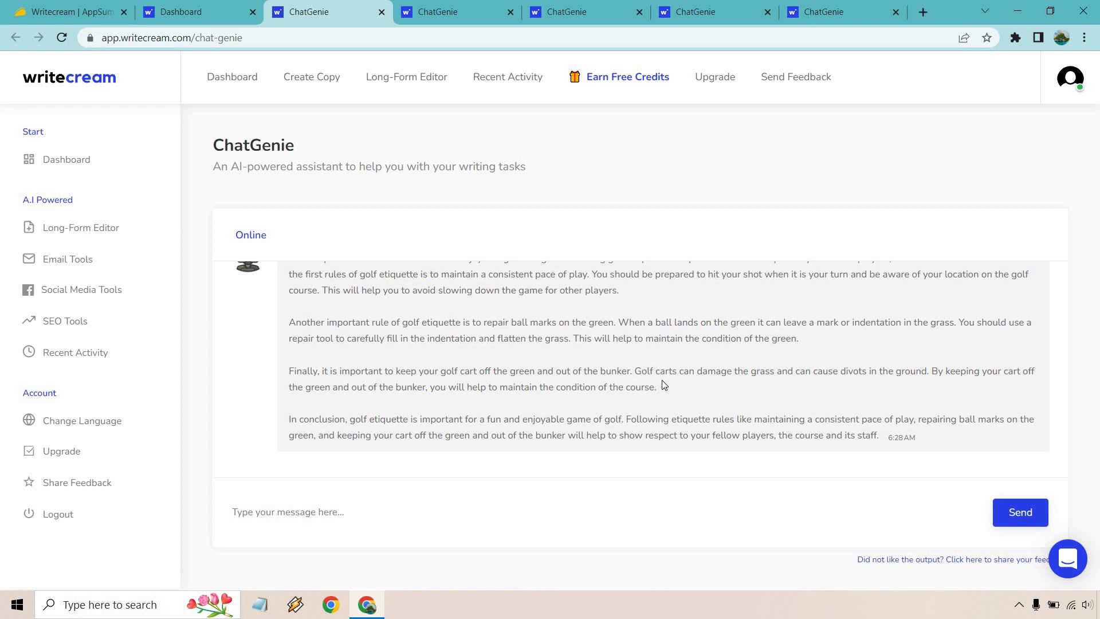
pyautogui.scroll(1, 665, 376)
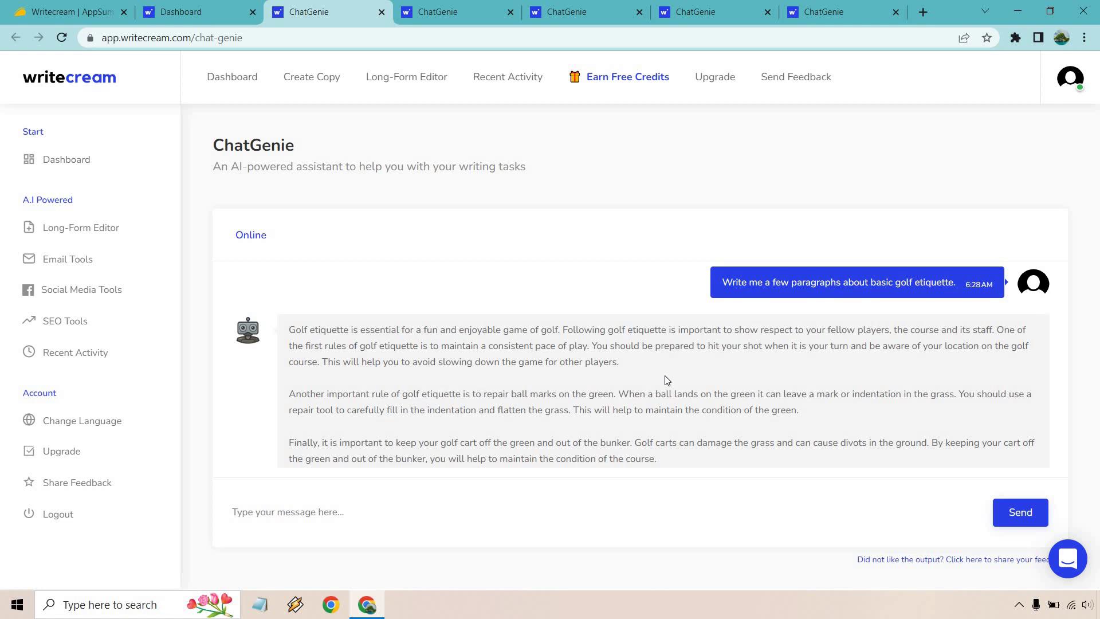
pyautogui.scroll(-1, 667, 380)
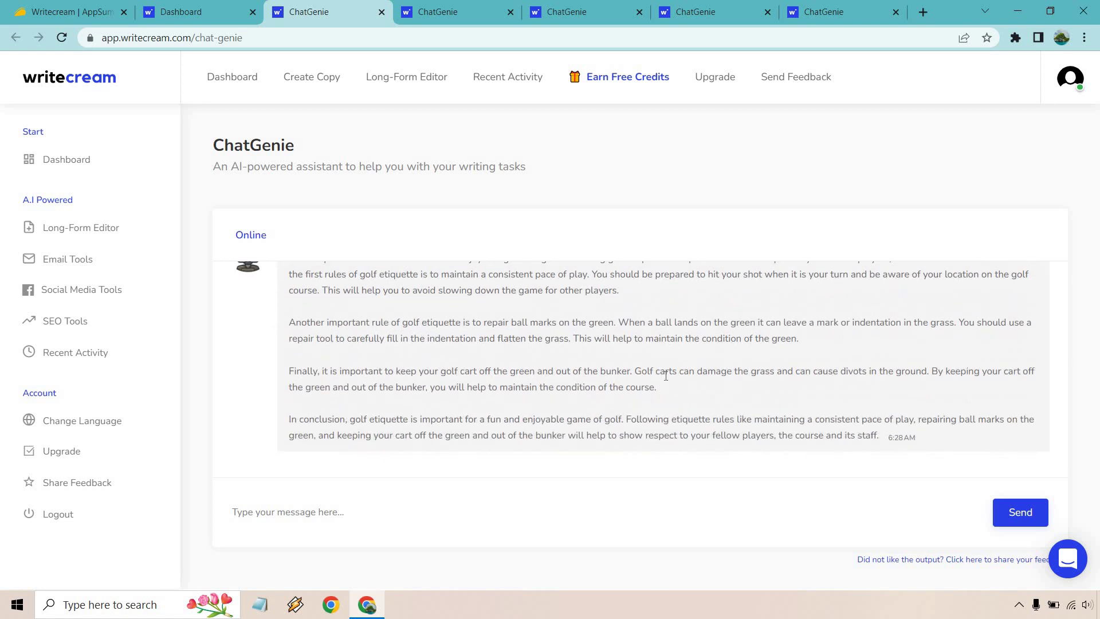
pyautogui.scroll(1, 666, 375)
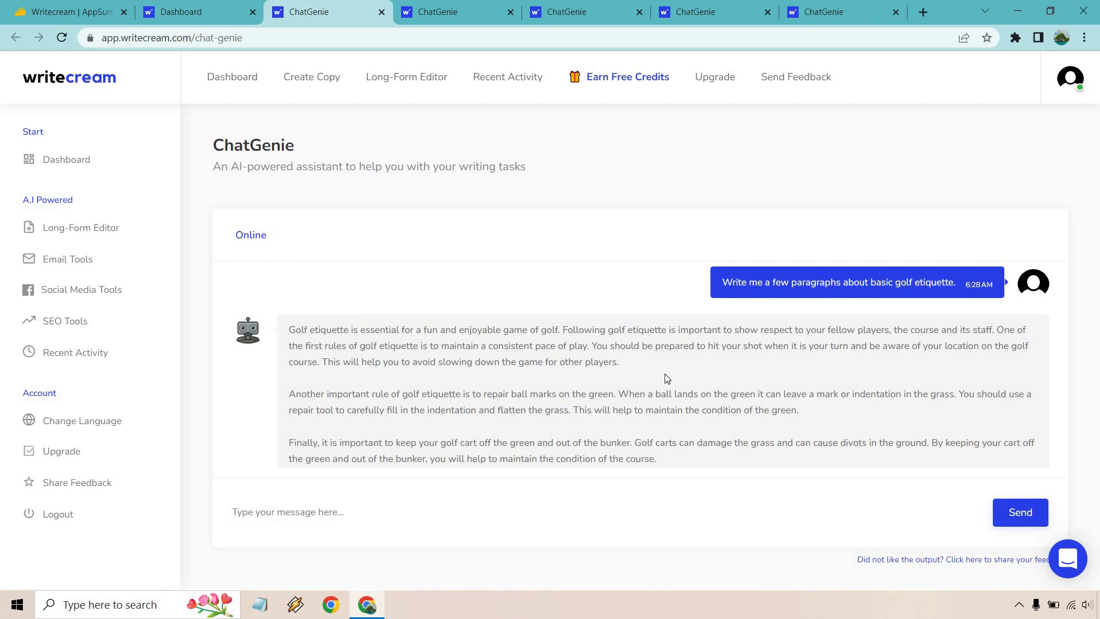
pyautogui.scroll(6, 667, 379)
pyautogui.scroll(-6, 666, 379)
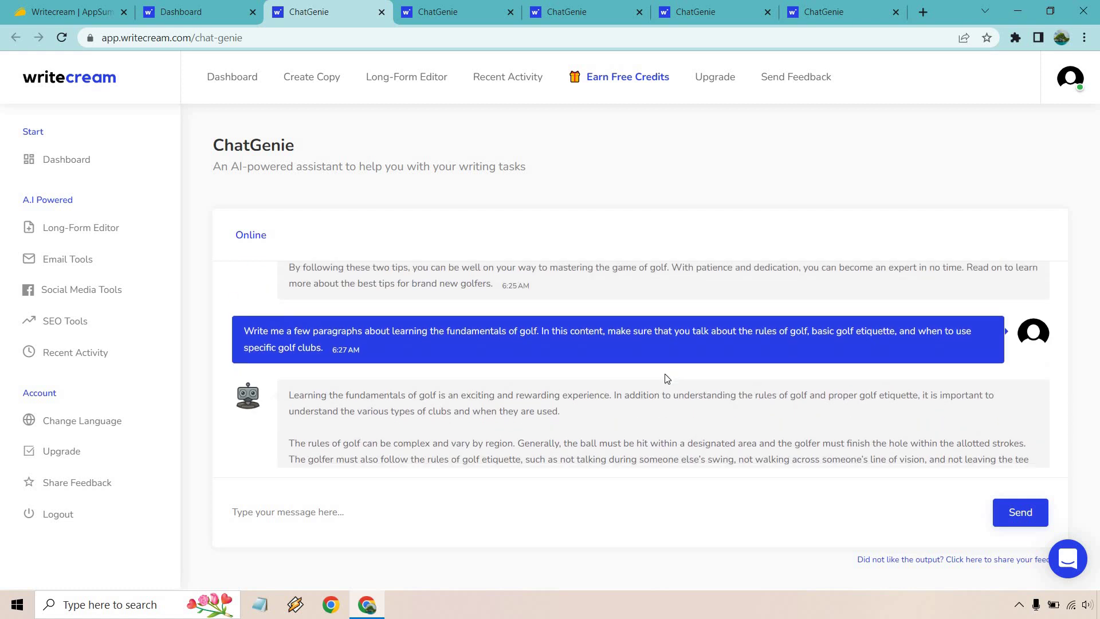
pyautogui.scroll(1, 665, 375)
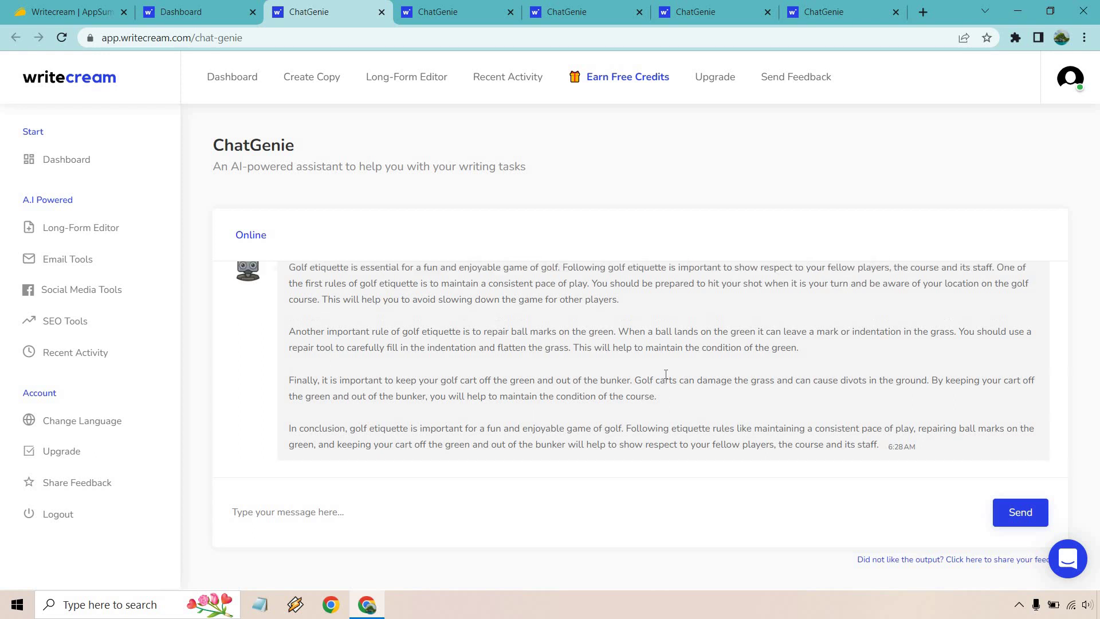
pyautogui.scroll(-1, 664, 378)
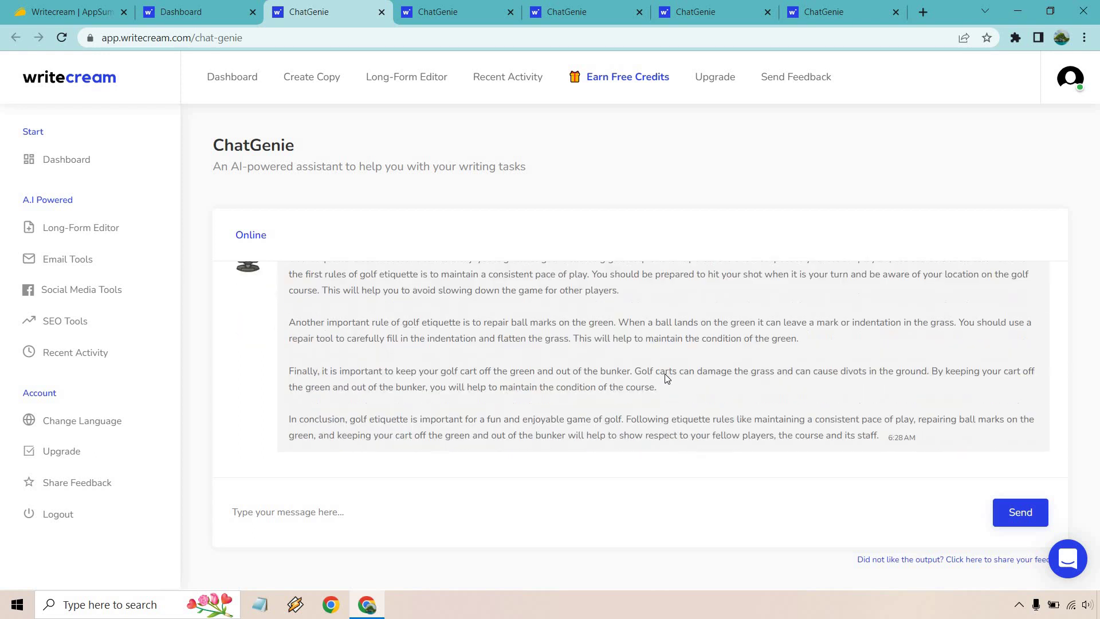
pyautogui.scroll(20, 665, 375)
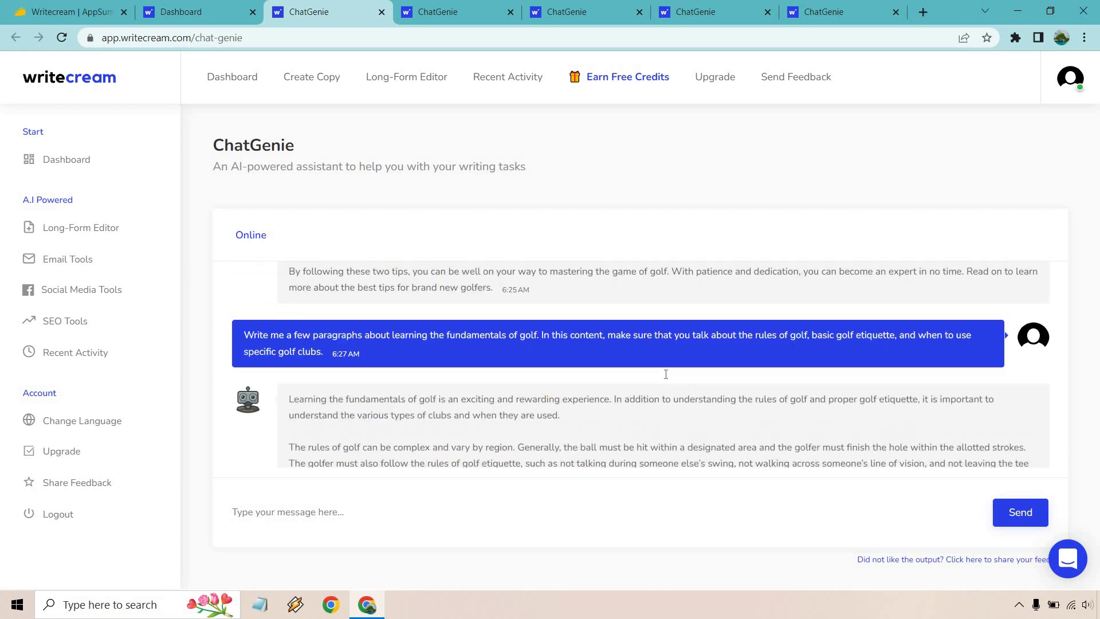
pyautogui.scroll(-2, 666, 376)
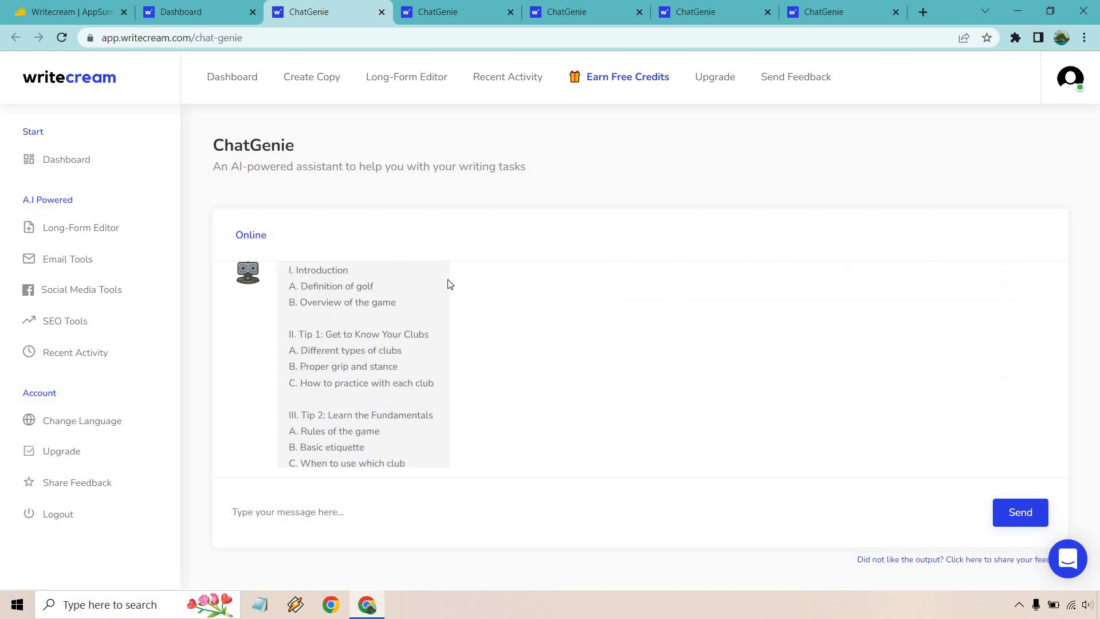
pyautogui.scroll(-1, 401, 338)
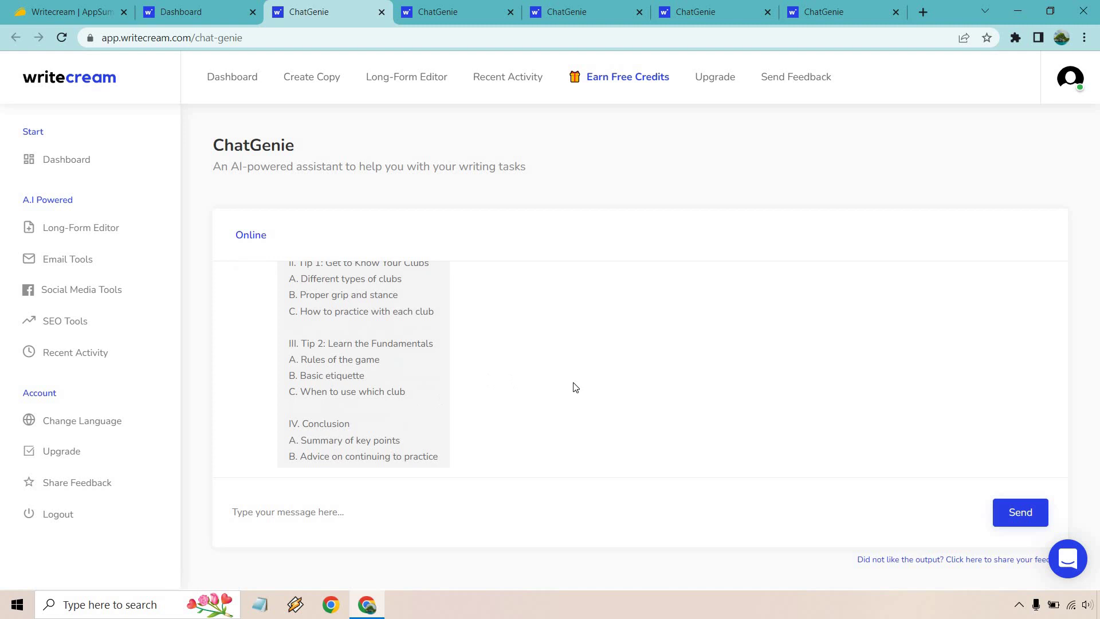
pyautogui.scroll(1, 598, 392)
pyautogui.scroll(3, 598, 392)
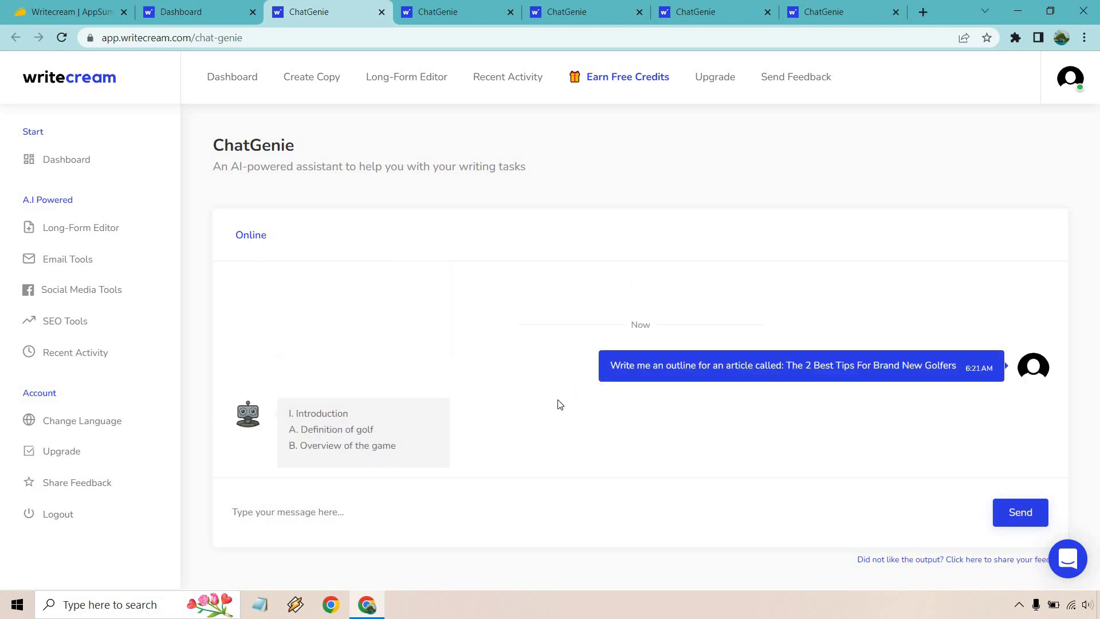
# In the fourth ChatGenie chat, request ten golf-tip email subject lines and select the sixth one
pyautogui.click(445, 11)
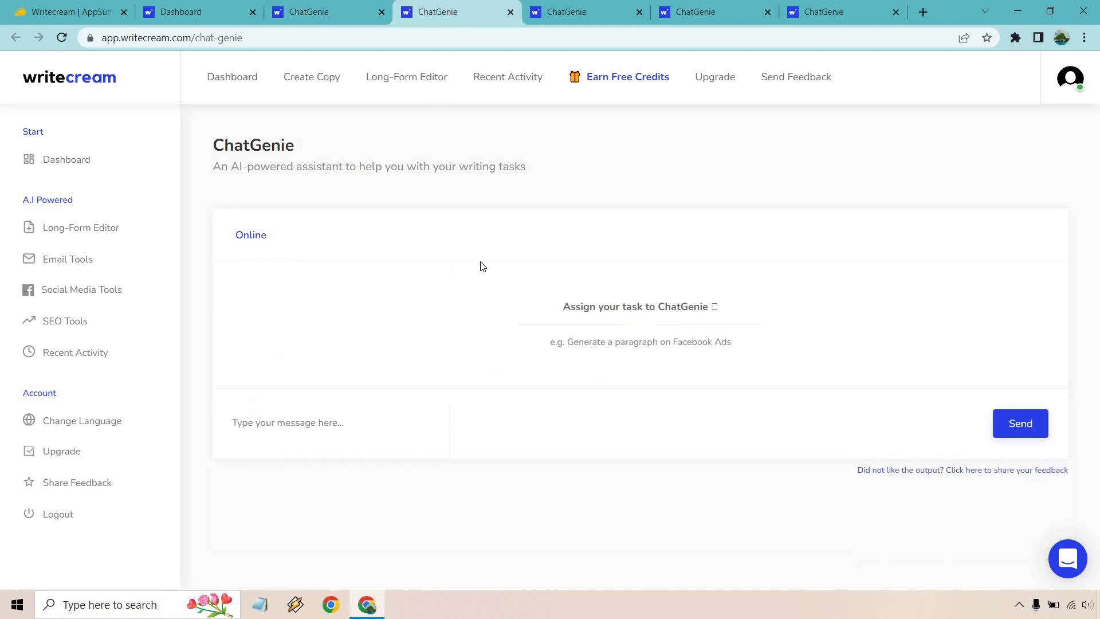
pyautogui.click(305, 457)
pyautogui.write('Give me a bunch of email subject lines regarding the best golf tips.')
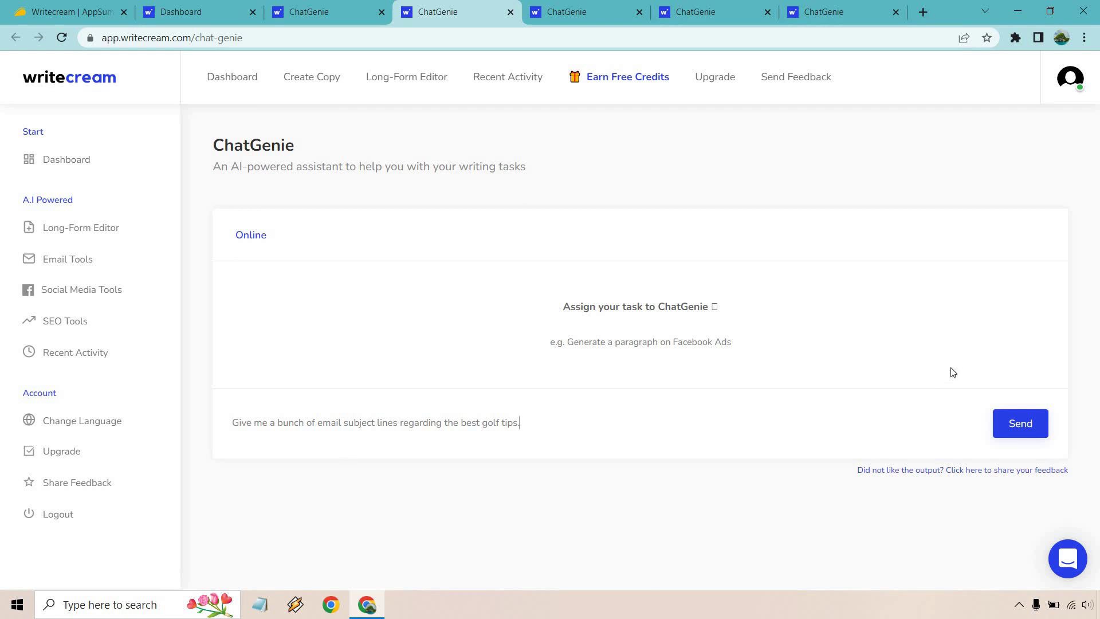
pyautogui.click(1000, 427)
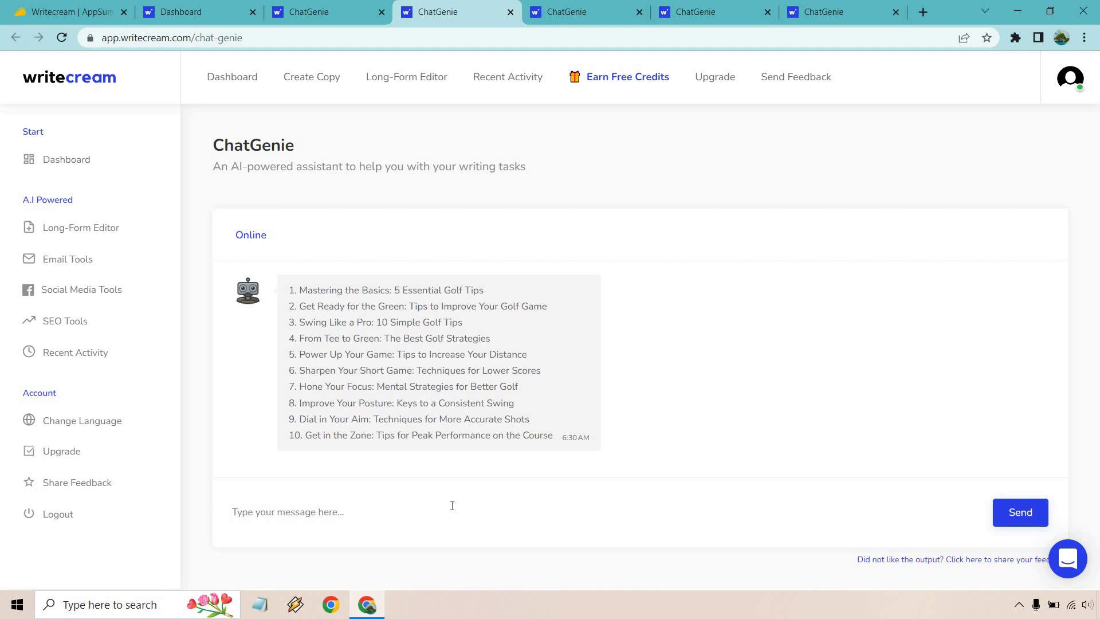
pyautogui.moveTo(542, 370); pyautogui.dragTo(299, 374)
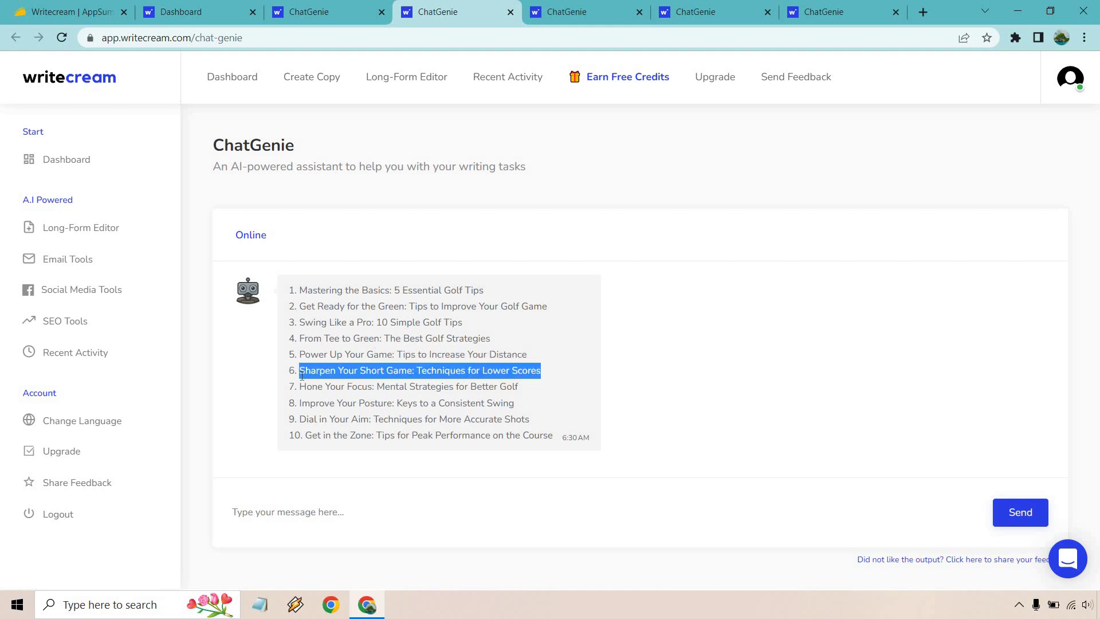
# Request an email using subject line 6, 'Sharpen Your Short Game: Techniques for Lower Scores'
pyautogui.click(384, 520)
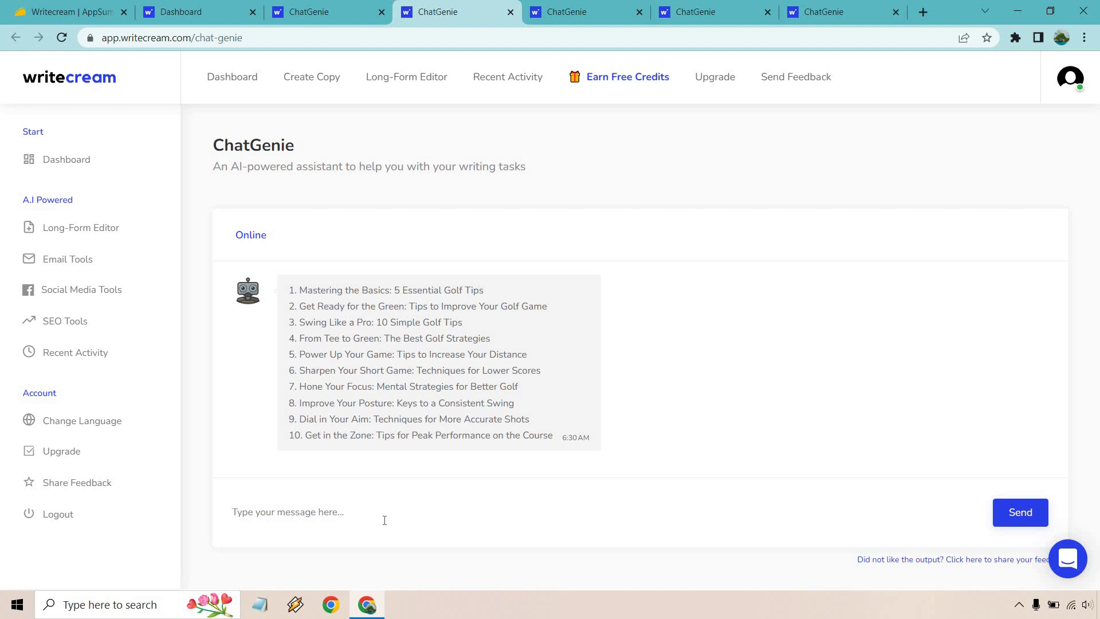
pyautogui.write('Wr')
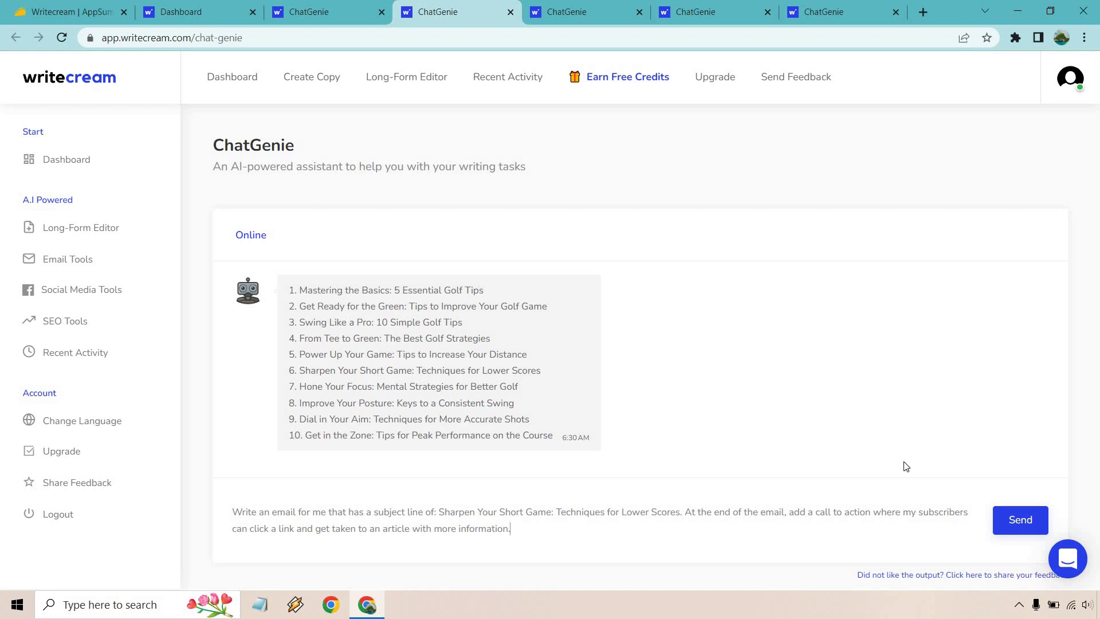
pyautogui.click(1020, 519)
pyautogui.scroll(3, 873, 361)
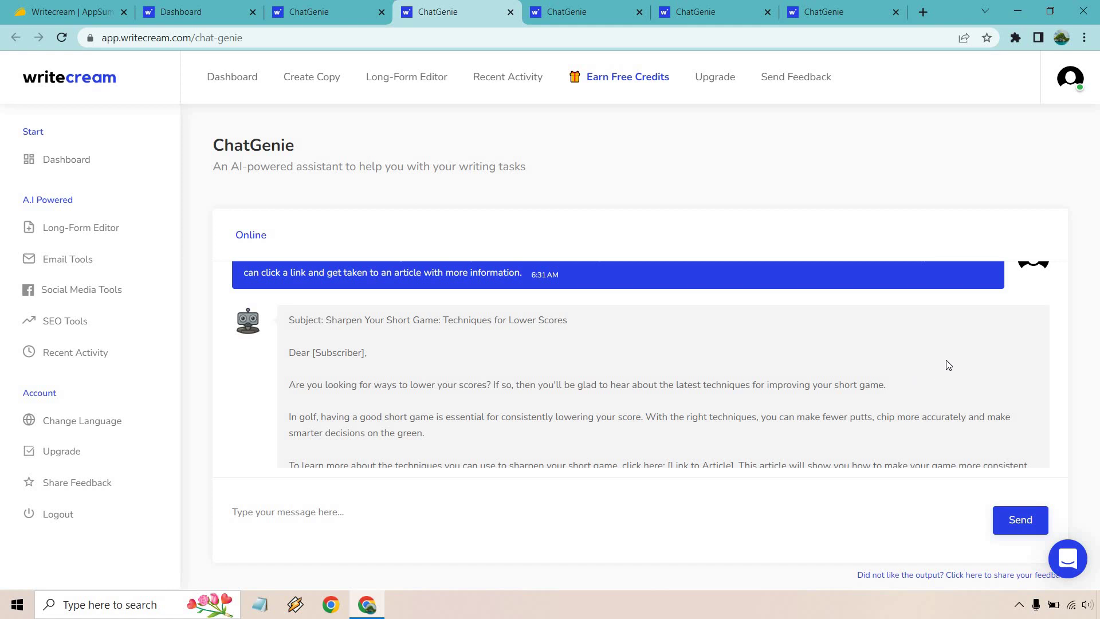
pyautogui.scroll(-1, 948, 362)
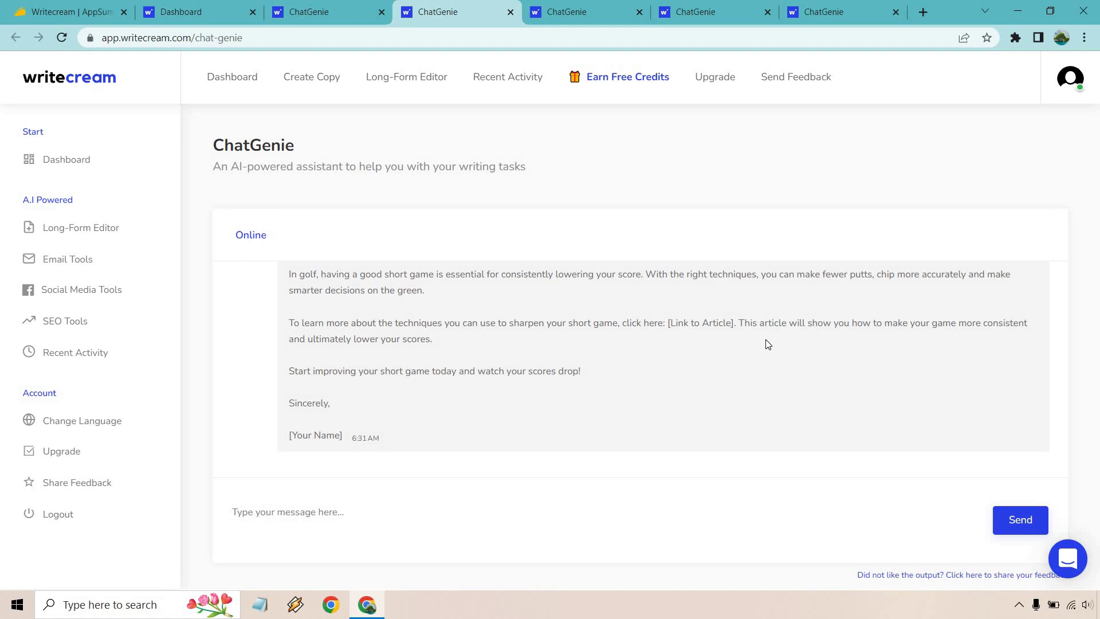
pyautogui.scroll(3, 898, 368)
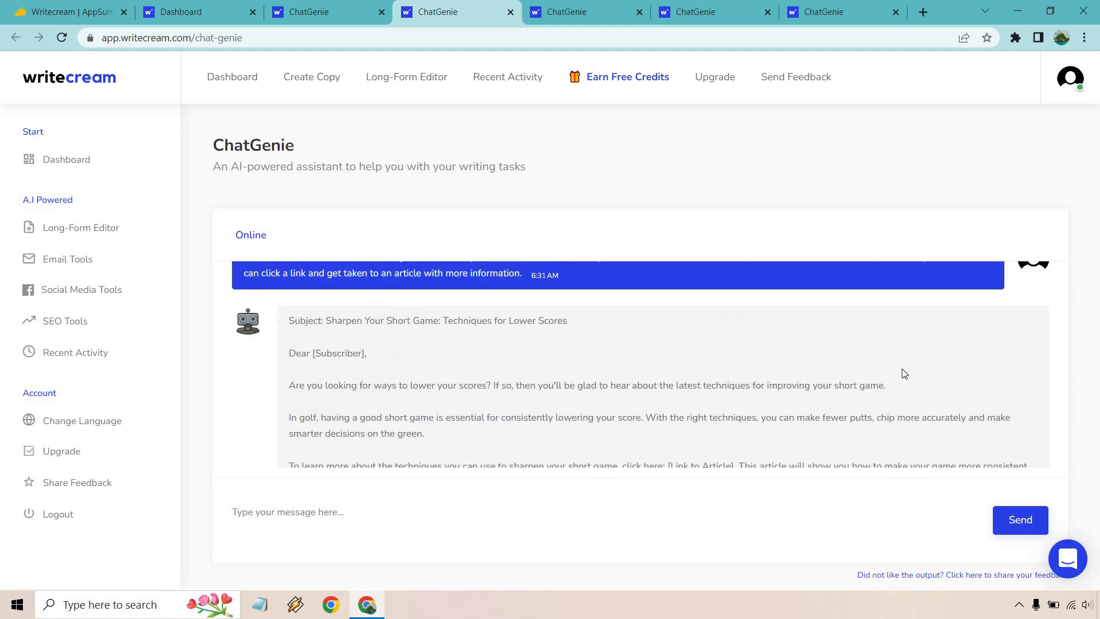
pyautogui.scroll(-1, 903, 374)
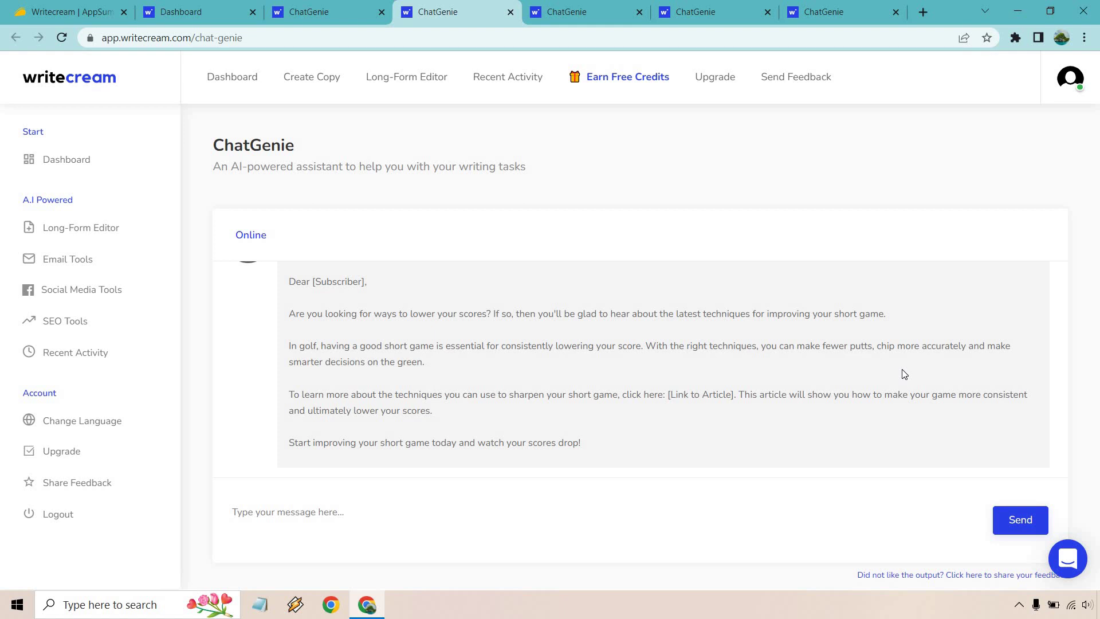
pyautogui.scroll(1, 903, 373)
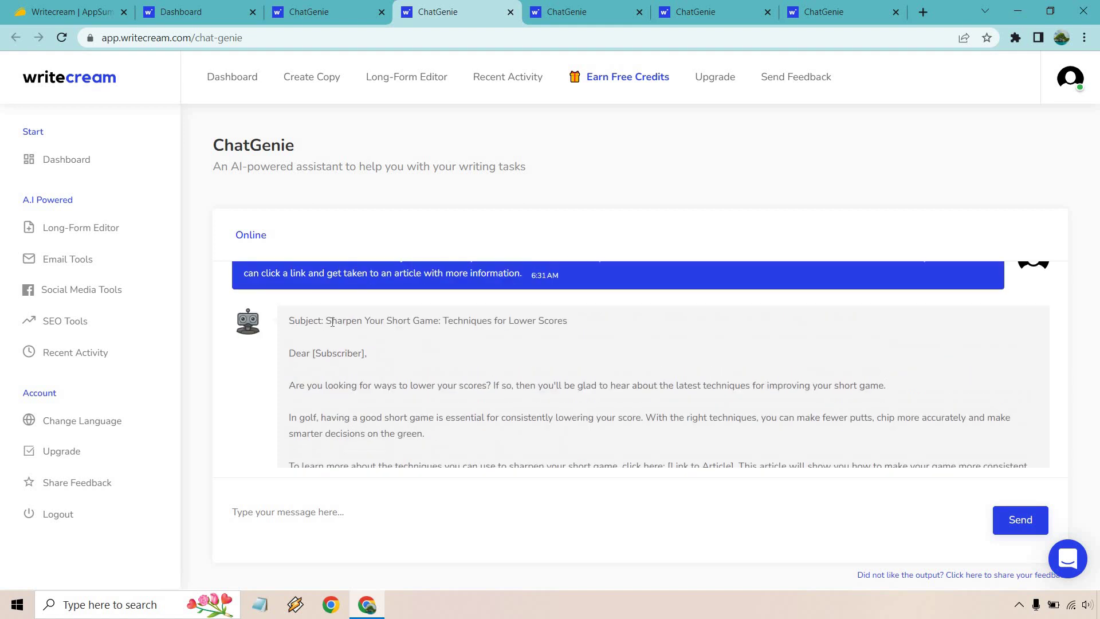
# Review the generated email, highlighting its subject phrase and the call-to-action article link
pyautogui.moveTo(324, 321); pyautogui.dragTo(439, 317)
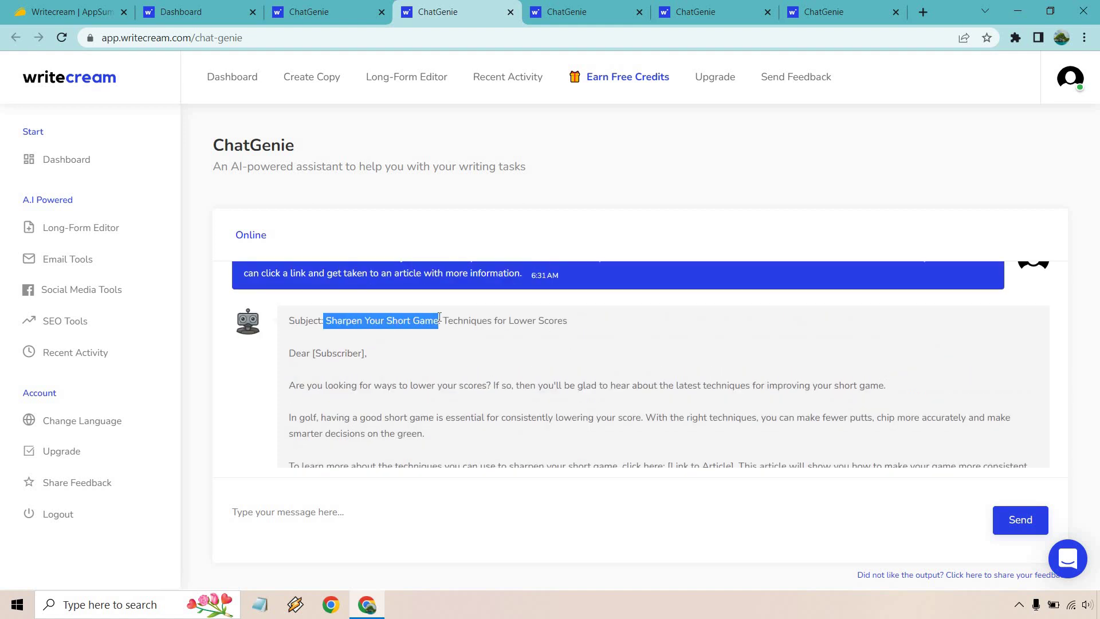
pyautogui.click(609, 324)
pyautogui.scroll(-1, 455, 381)
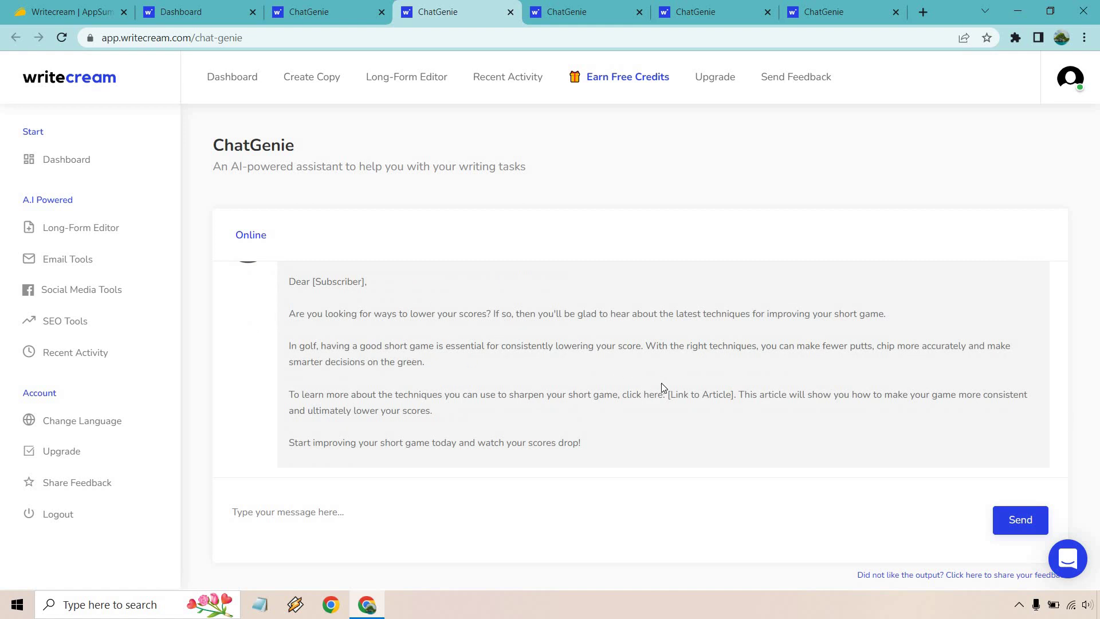
pyautogui.moveTo(622, 394); pyautogui.dragTo(731, 390)
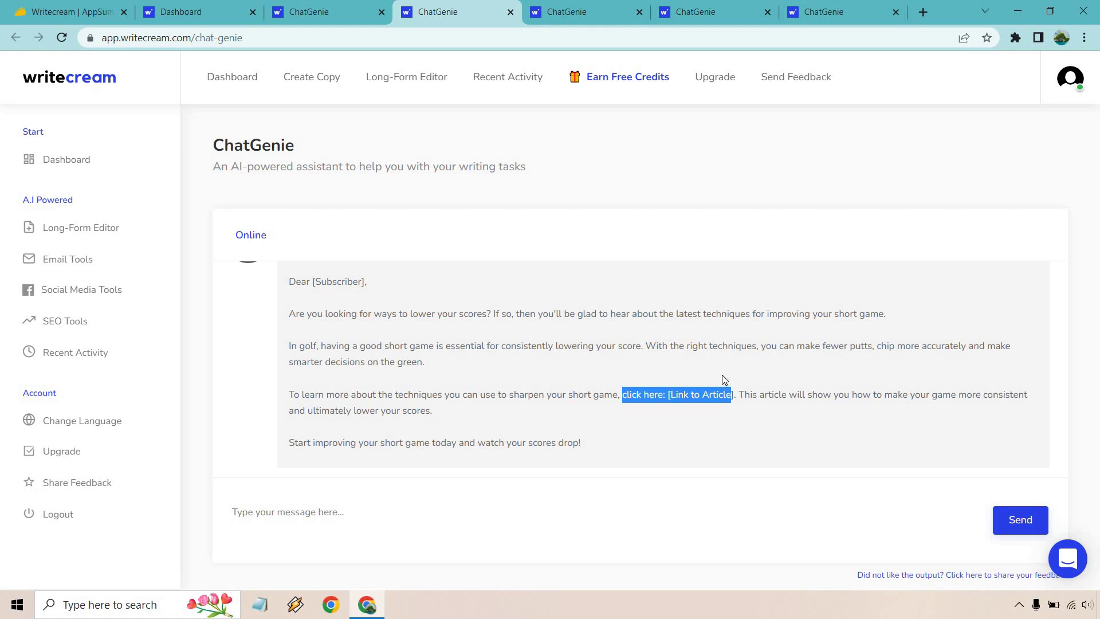
pyautogui.click(723, 367)
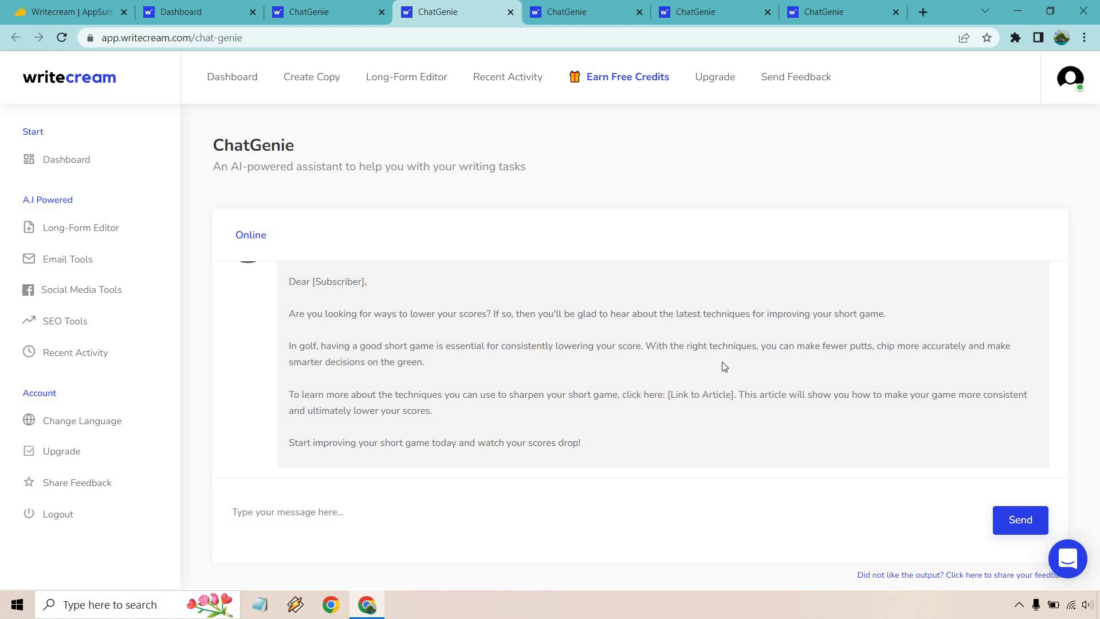
pyautogui.scroll(3, 724, 367)
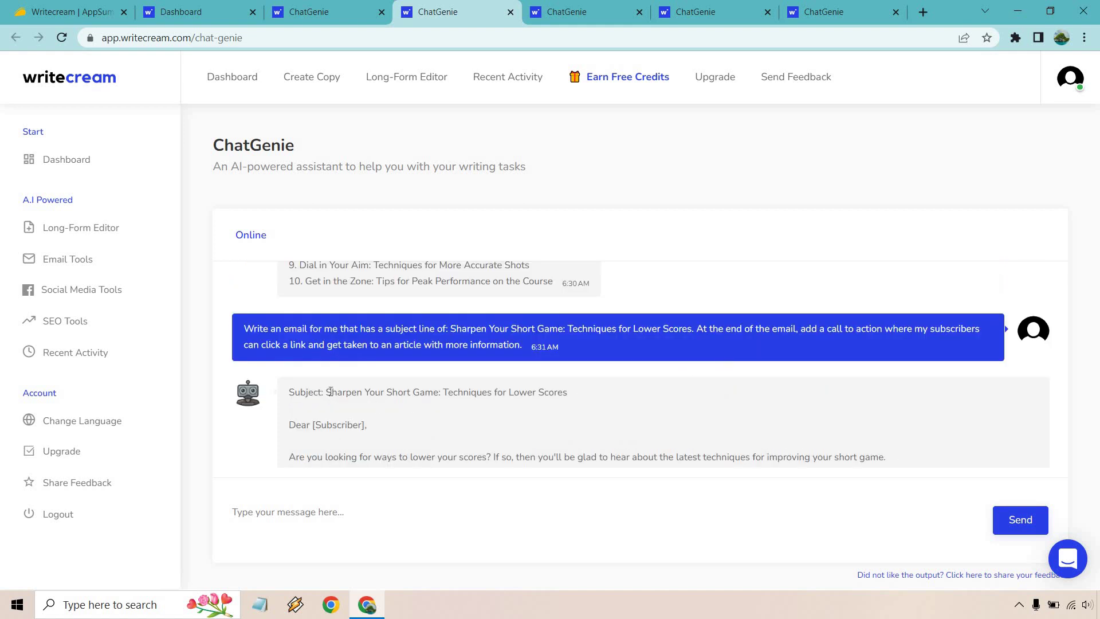
pyautogui.moveTo(325, 392); pyautogui.dragTo(438, 392)
pyautogui.click(578, 393)
pyautogui.scroll(-3, 580, 389)
pyautogui.scroll(-1, 611, 378)
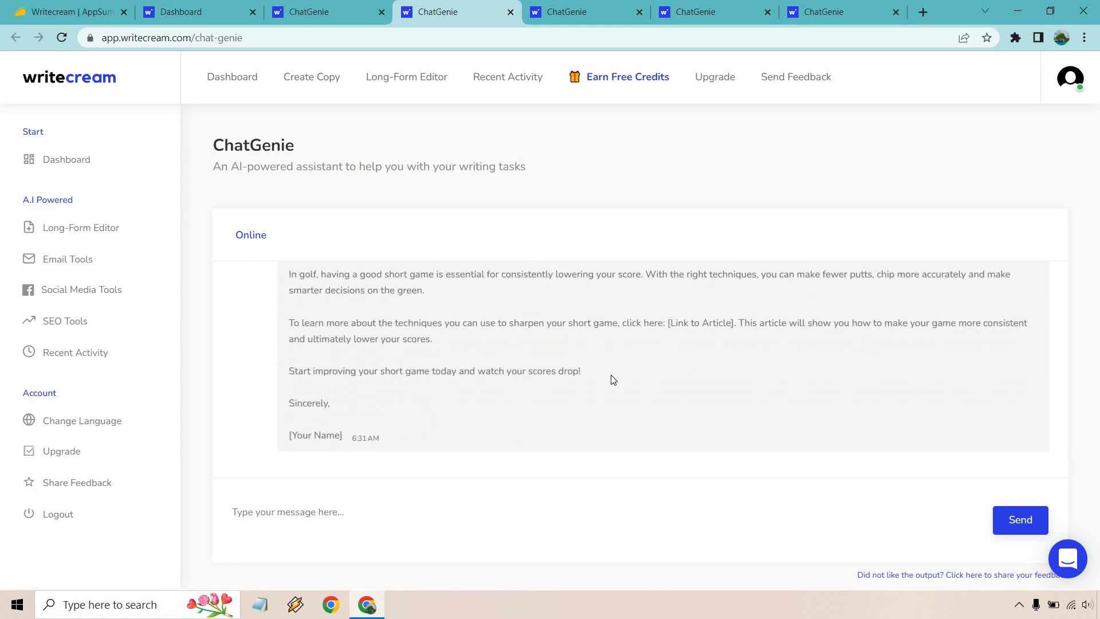
# In the fifth ChatGenie chat, request a Facebook ad paragraph on the golf short game
pyautogui.click(569, 12)
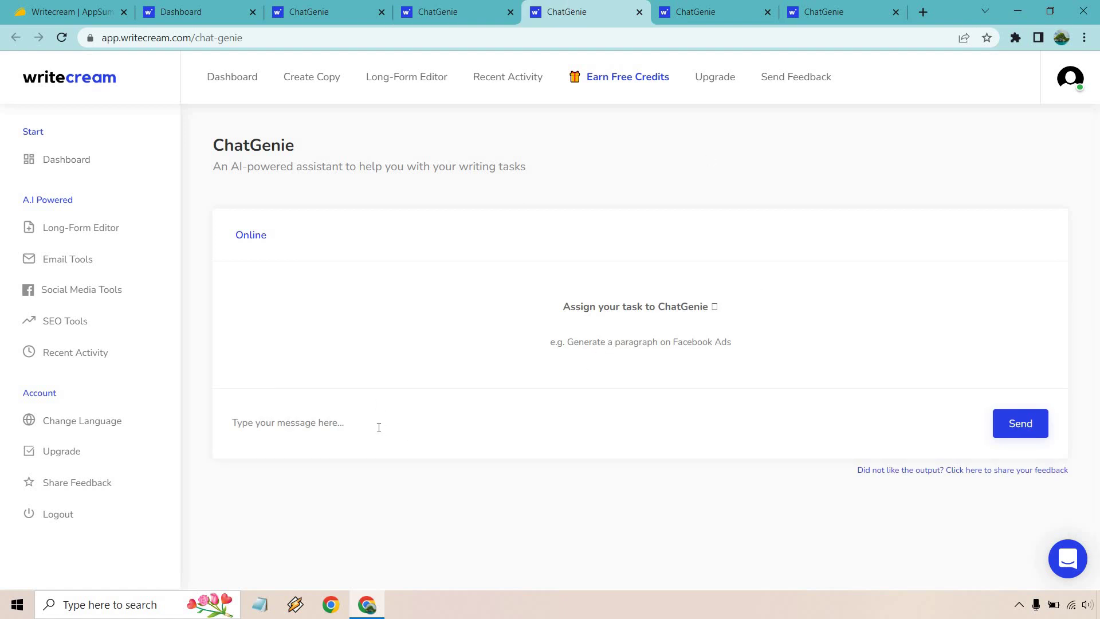
pyautogui.write('Generate a Facebook ad paragraph for improving your golf short game.')
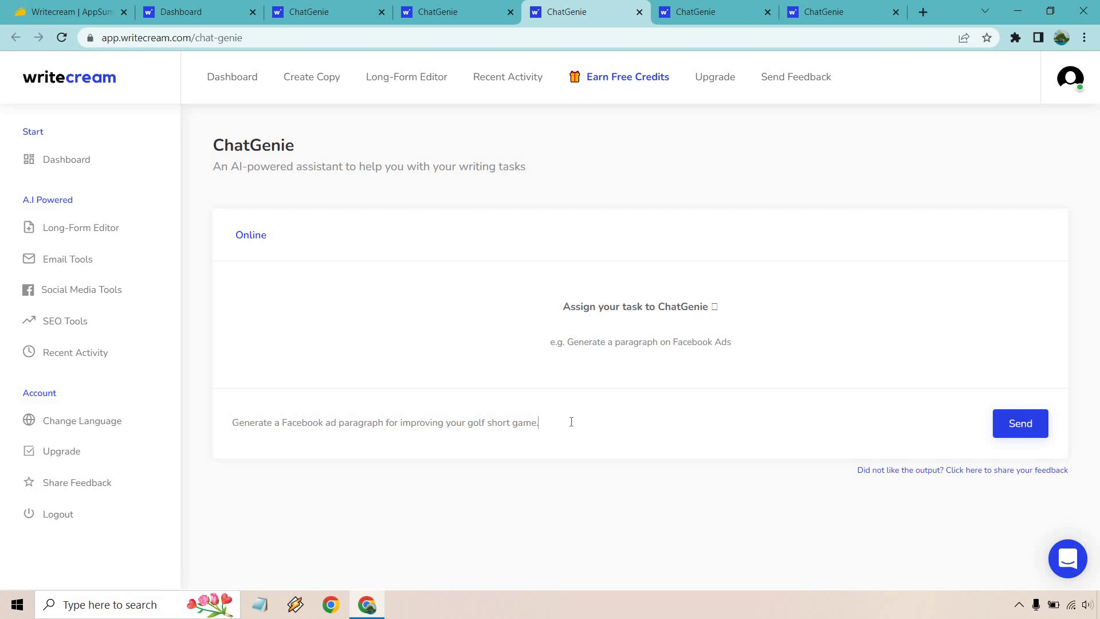
pyautogui.click(1012, 431)
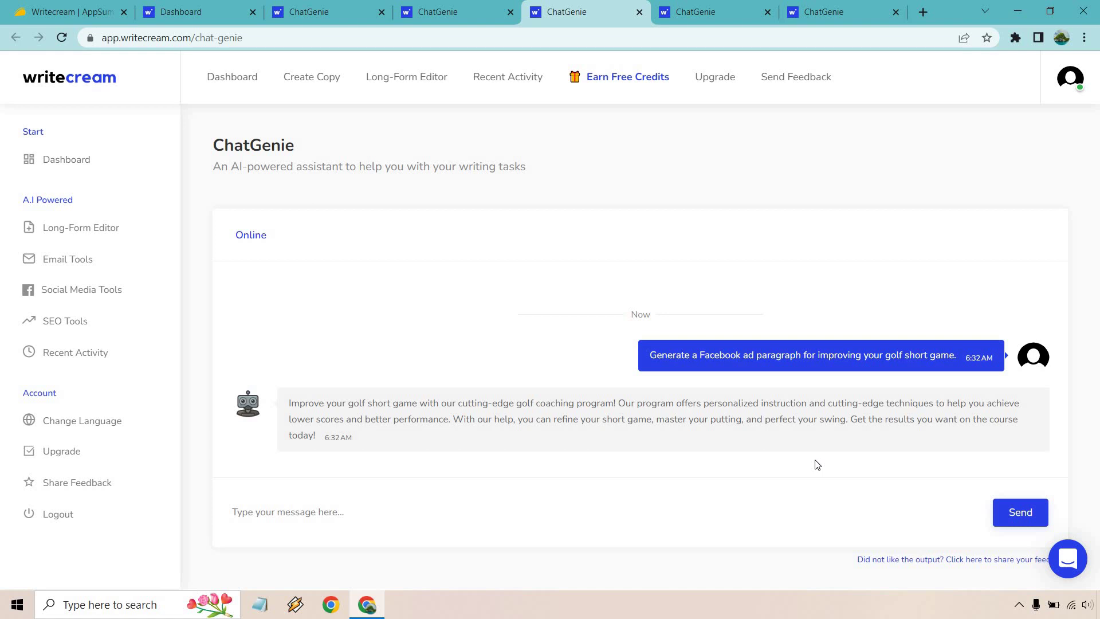
# Ask ChatGenie for another Facebook ad paragraph and review its reply
pyautogui.click(624, 511)
pyautogui.write('Write me another Facebook ad paragraph about the same topic.')
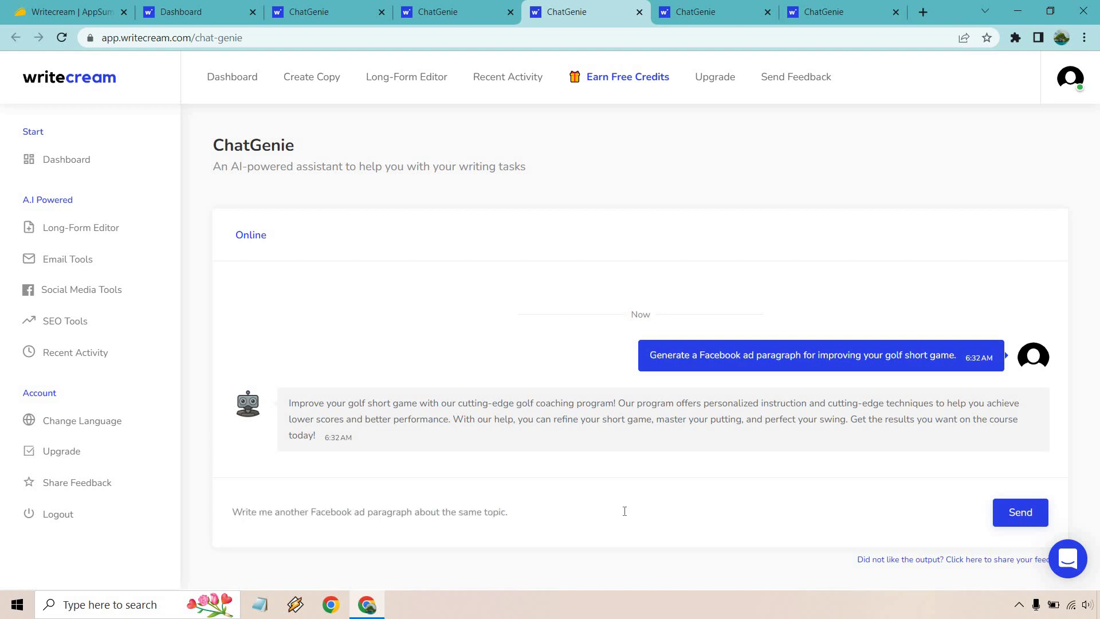
pyautogui.click(1015, 512)
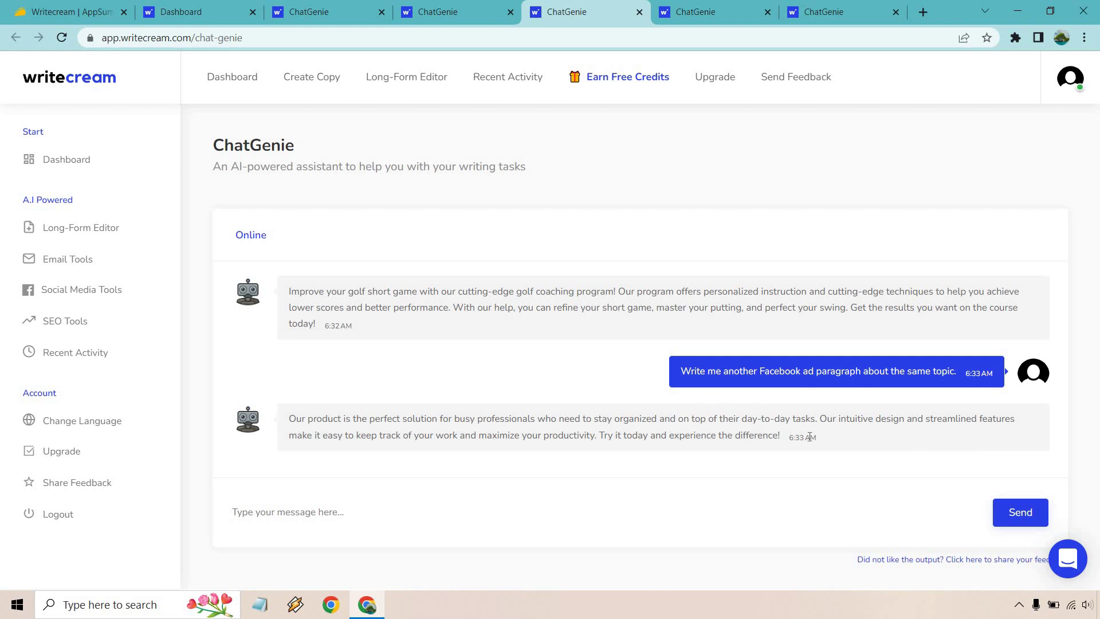
pyautogui.scroll(2, 806, 430)
pyautogui.scroll(-2, 803, 420)
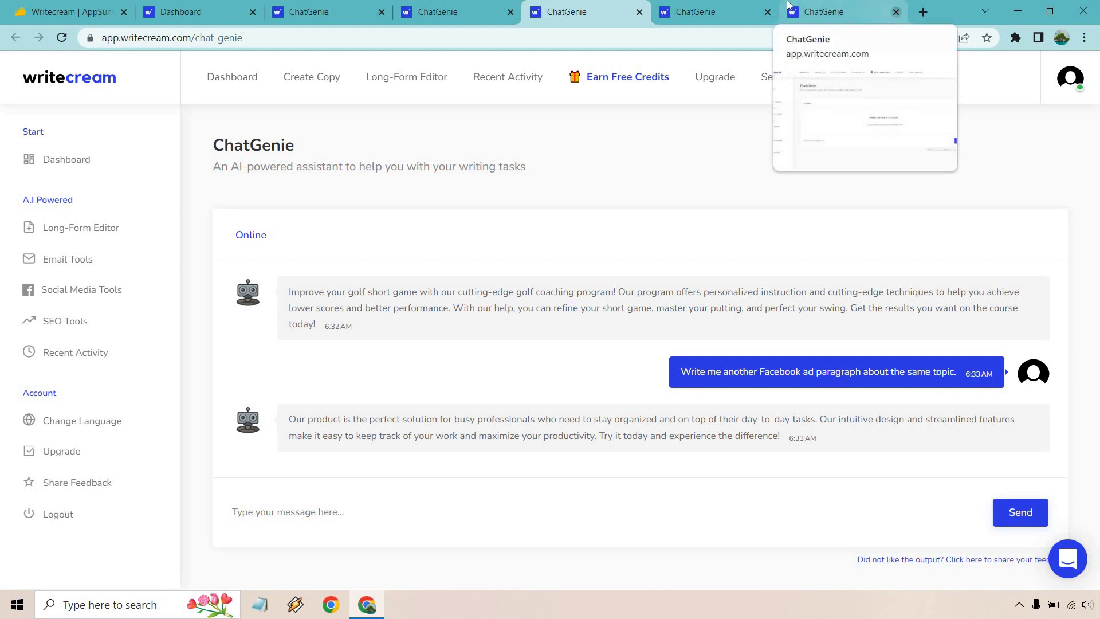
# Close the extra tab, send the putting Facebook post request without the stray 'the', then start a new chat
pyautogui.hotkey('ctrl', 'w')
pyautogui.click(857, 16)
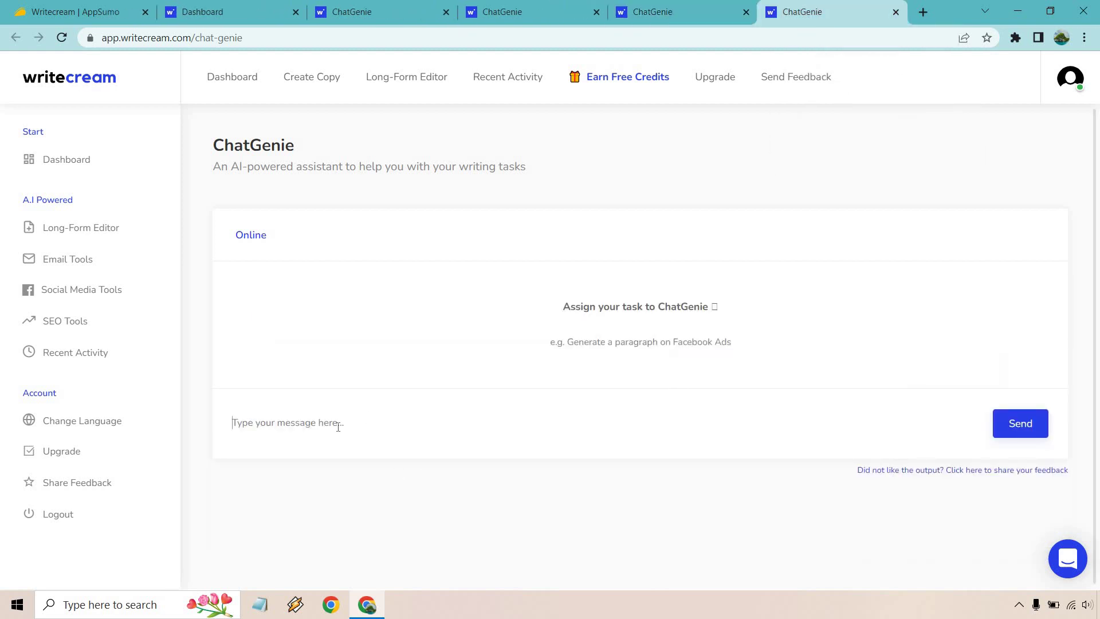
pyautogui.write('Write me a Facebook post about why the putting is the most important aspect of your golf game.')
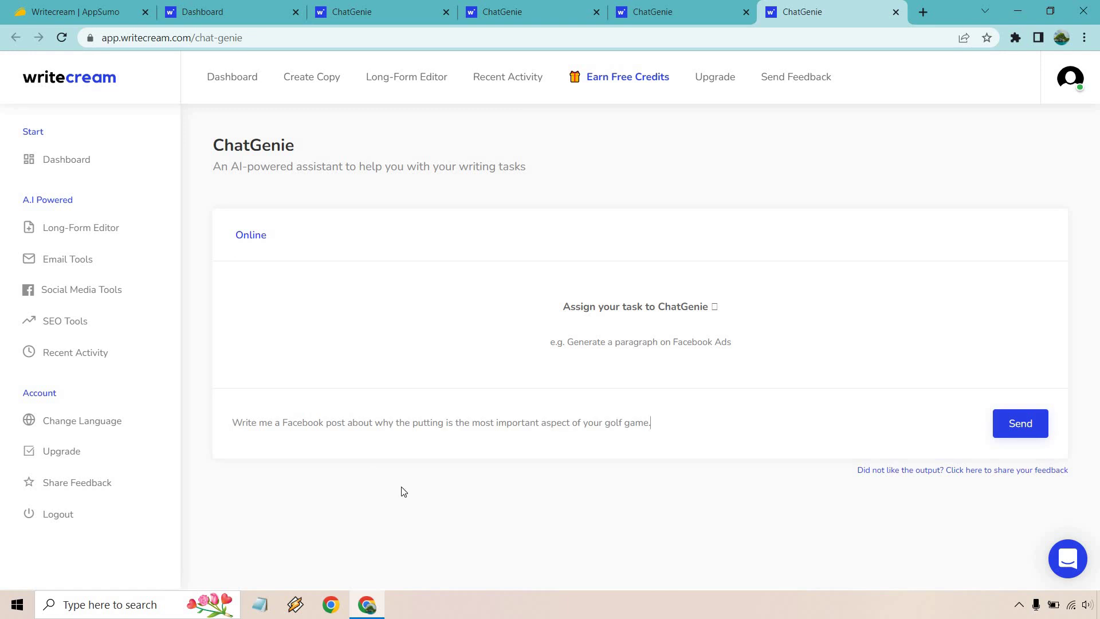
pyautogui.doubleClick(405, 422)
pyautogui.press('BackSpace')
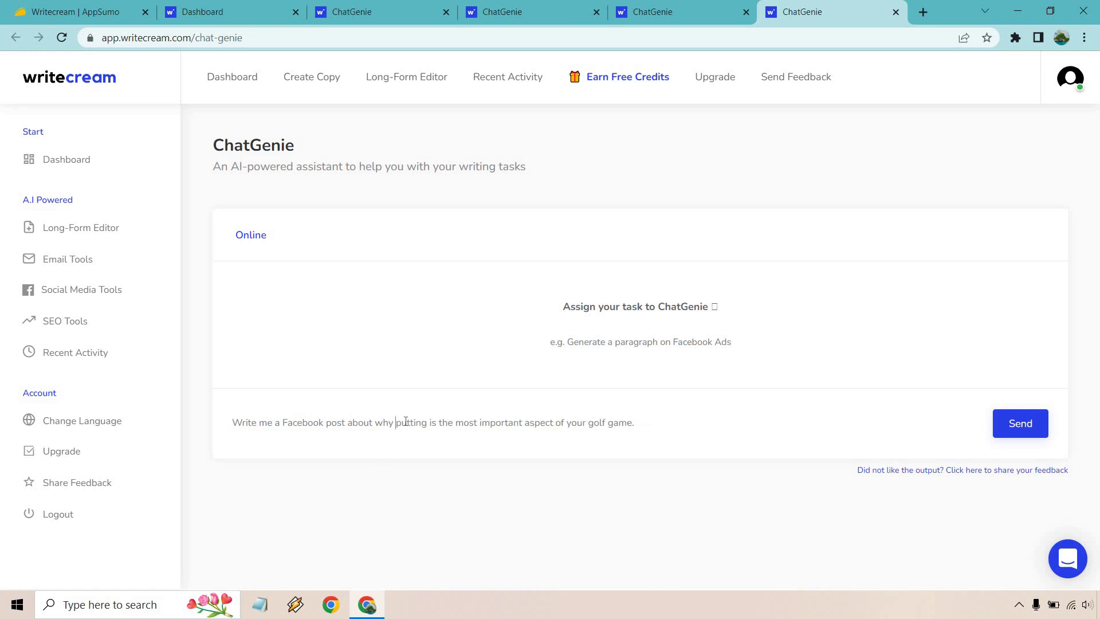
pyautogui.click(1024, 435)
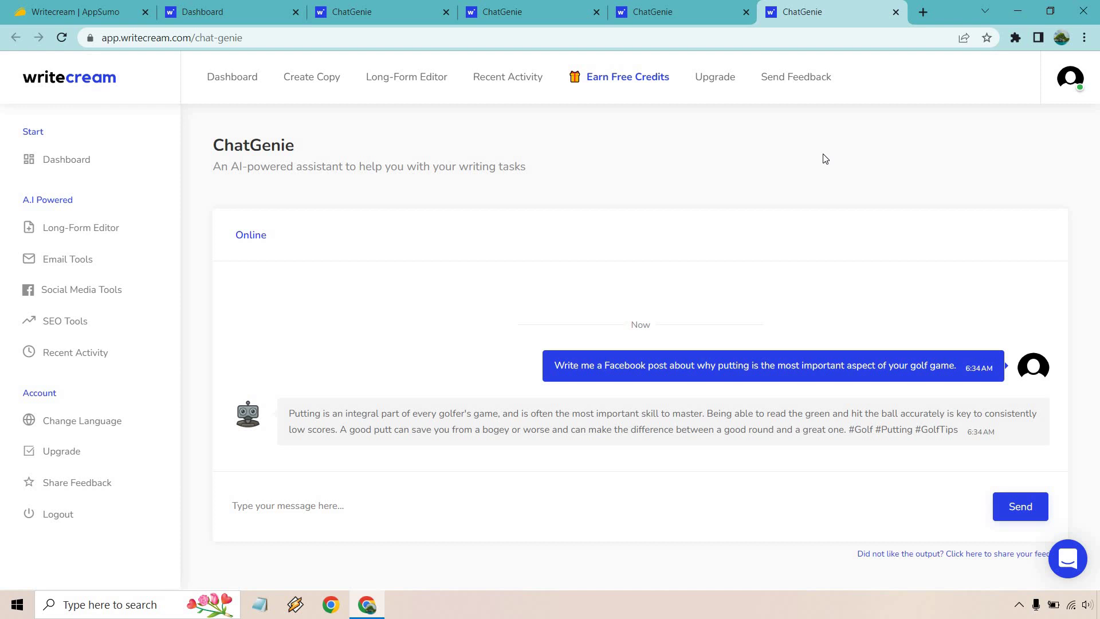
pyautogui.click(54, 78)
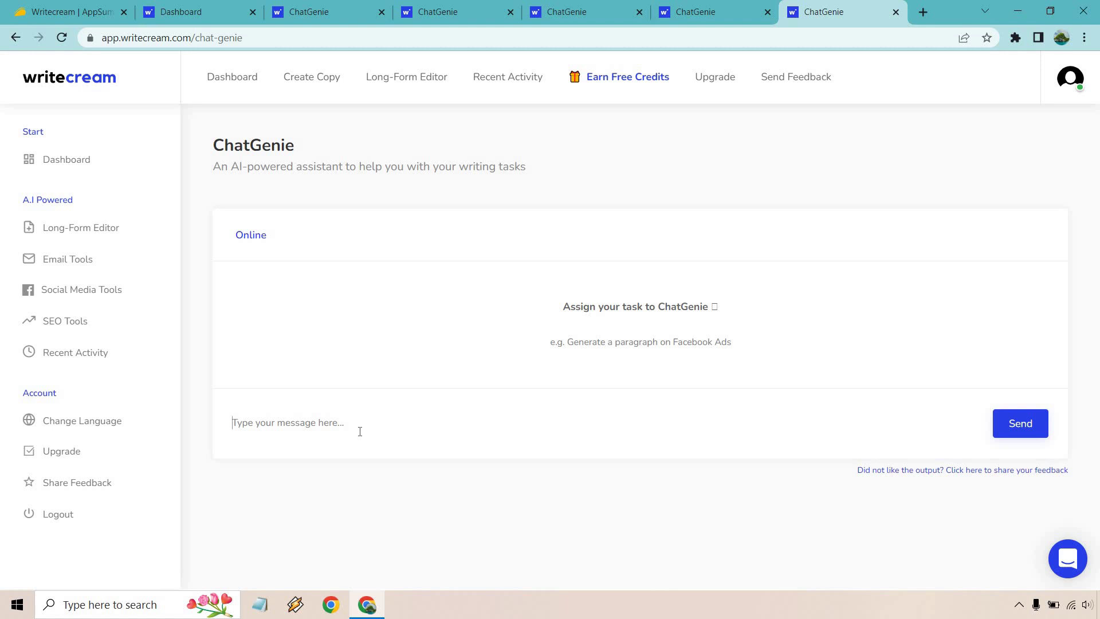
# Ask ChatGenie who played and won the 2023 Super Bowl, then go to the Dashboard tab
pyautogui.write('Who played in the most recent Super Bowl in 2023. Also, who won, and what was the final score?')
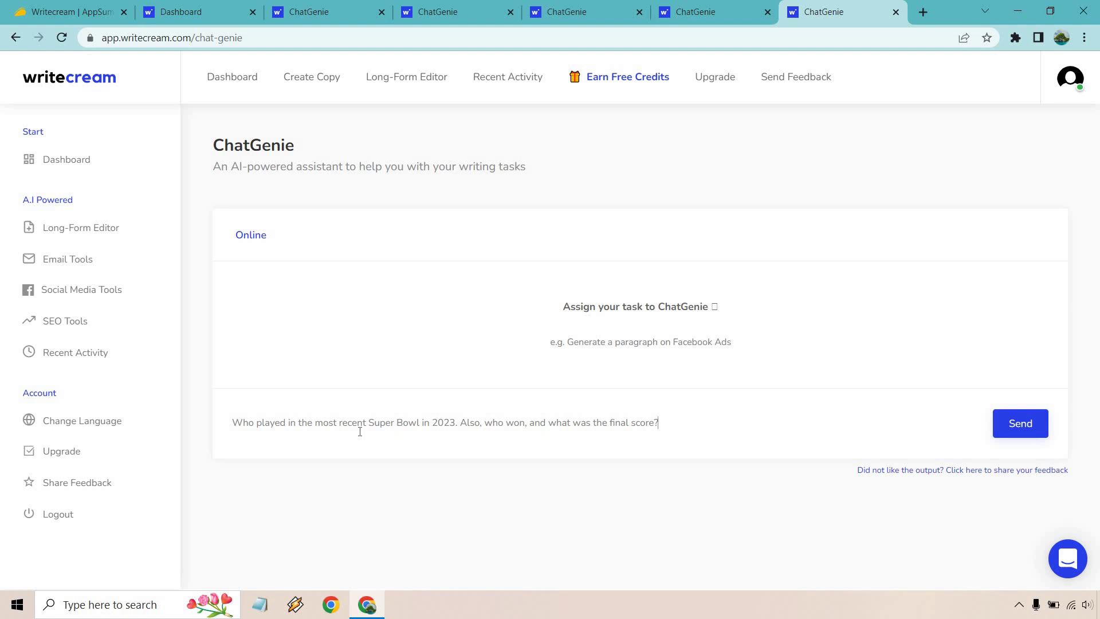
pyautogui.click(1026, 423)
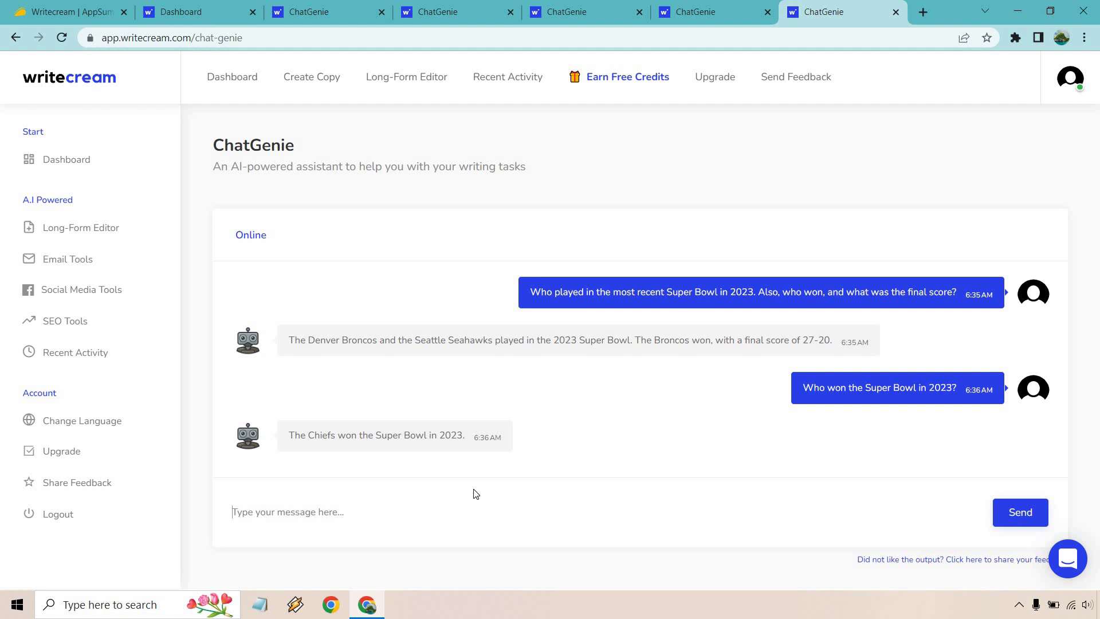
pyautogui.click(189, 9)
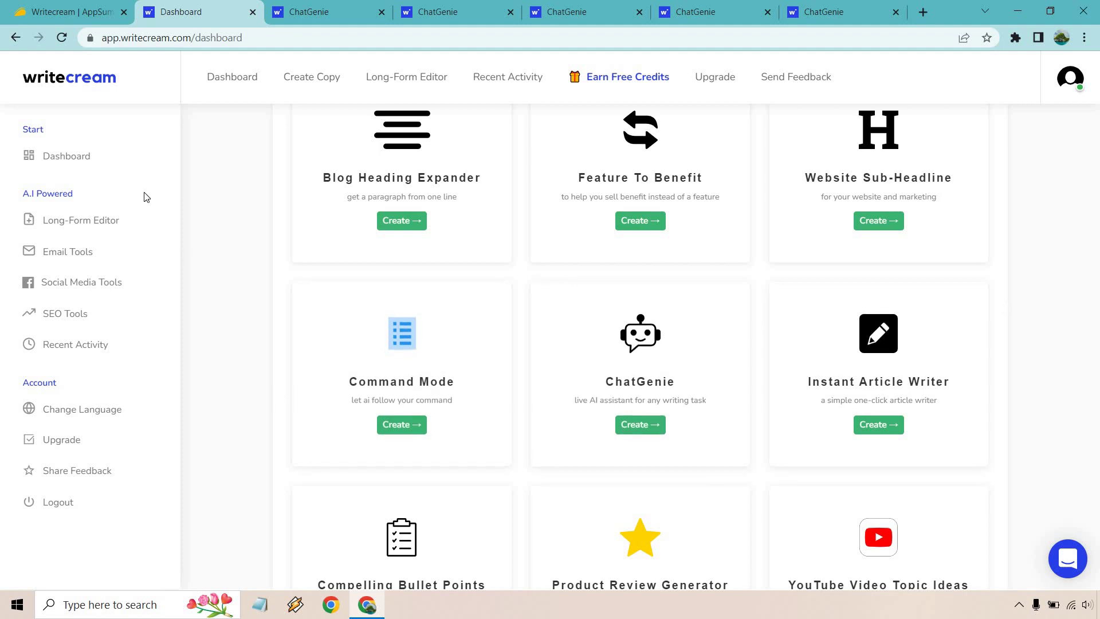
# View the Writecream AppSumo deal page, then return via the dashboard to the golf article chat
pyautogui.click(86, 9)
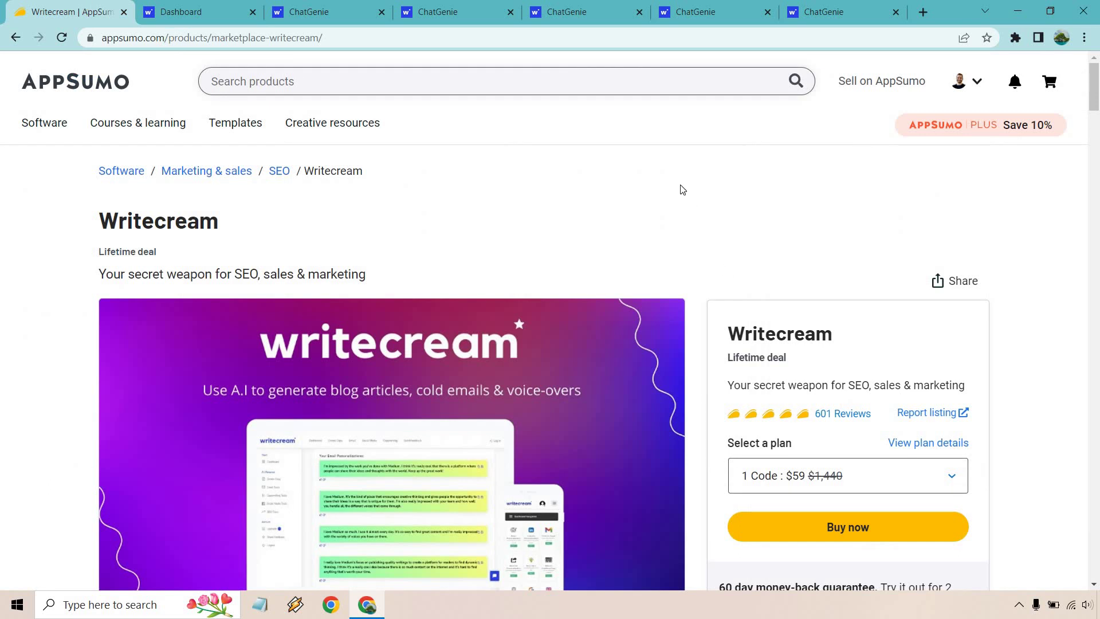
pyautogui.click(195, 12)
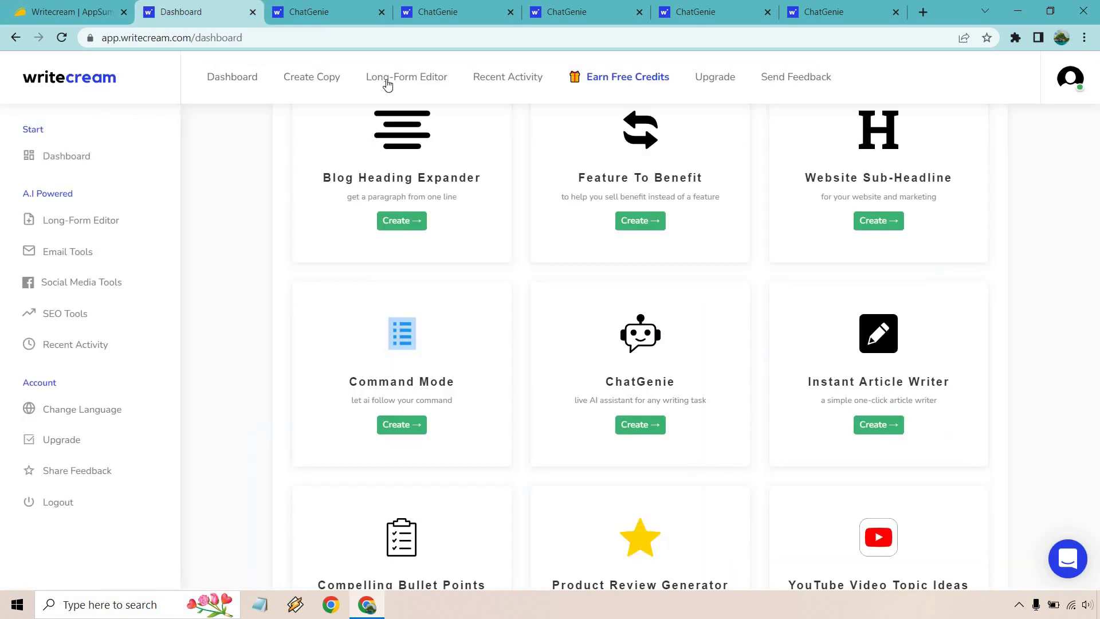
pyautogui.click(322, 9)
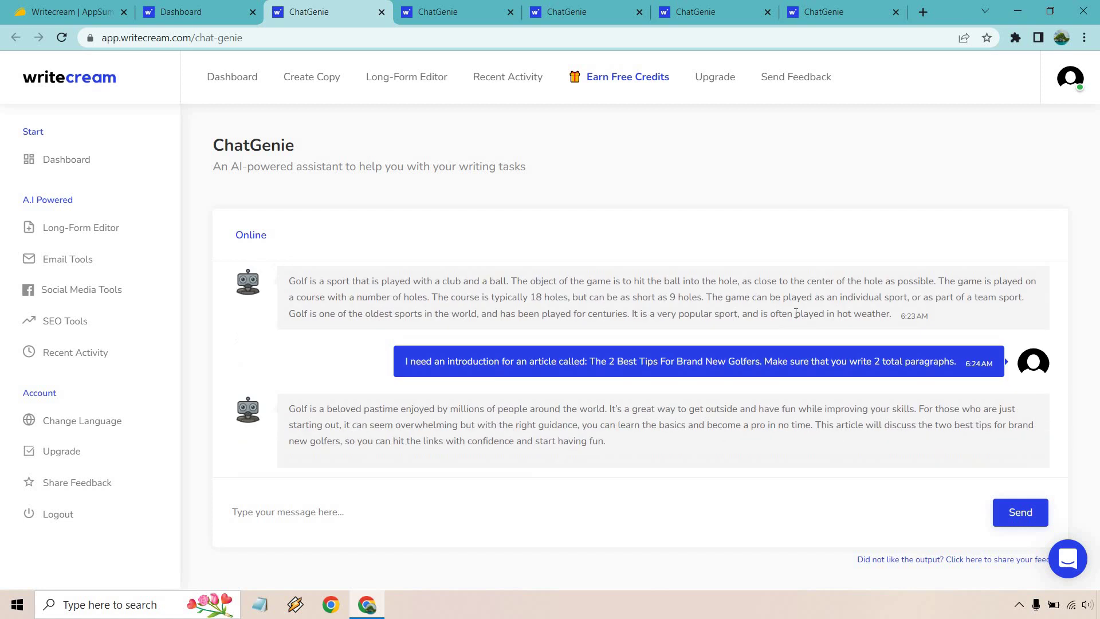
# Scroll through the golf article replies, briefly highlighting the golf definition paragraph
pyautogui.scroll(1, 797, 313)
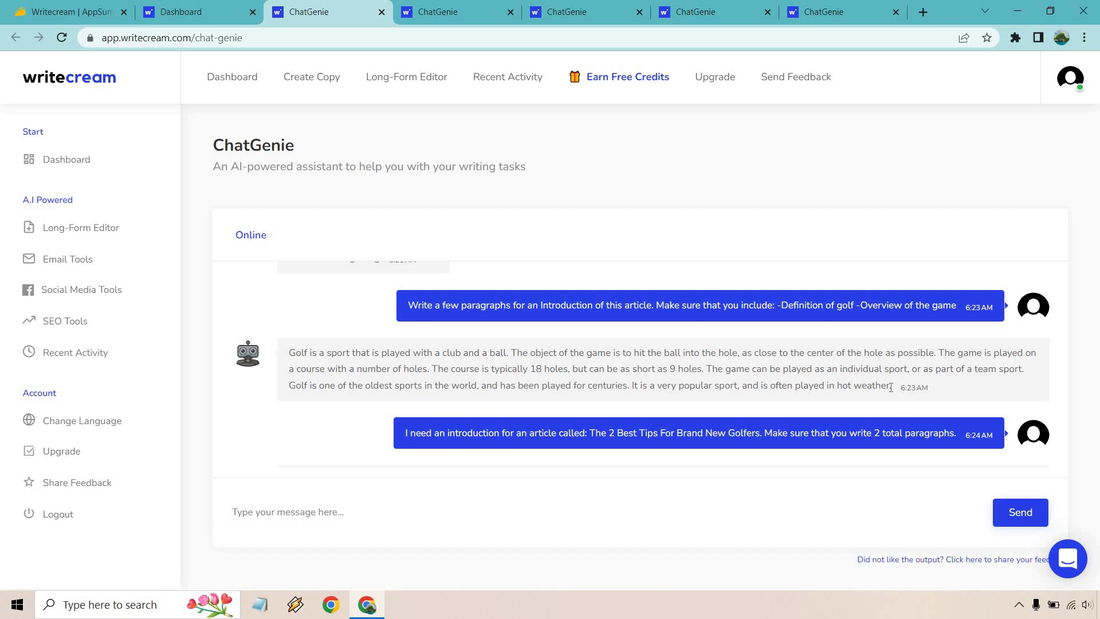
pyautogui.moveTo(892, 385); pyautogui.dragTo(292, 350)
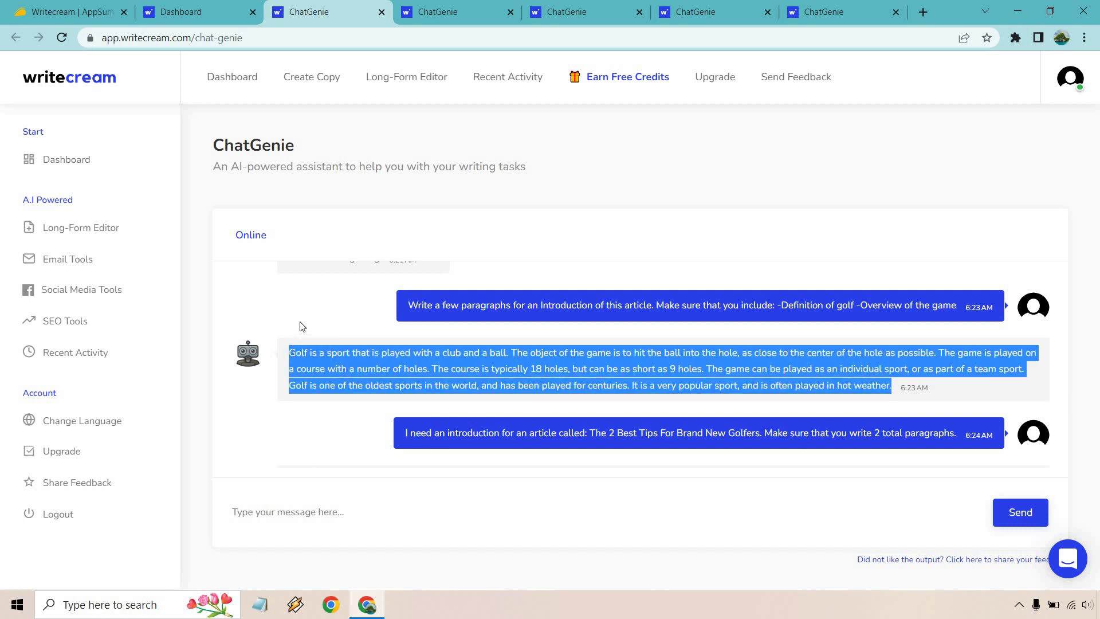
pyautogui.click(303, 326)
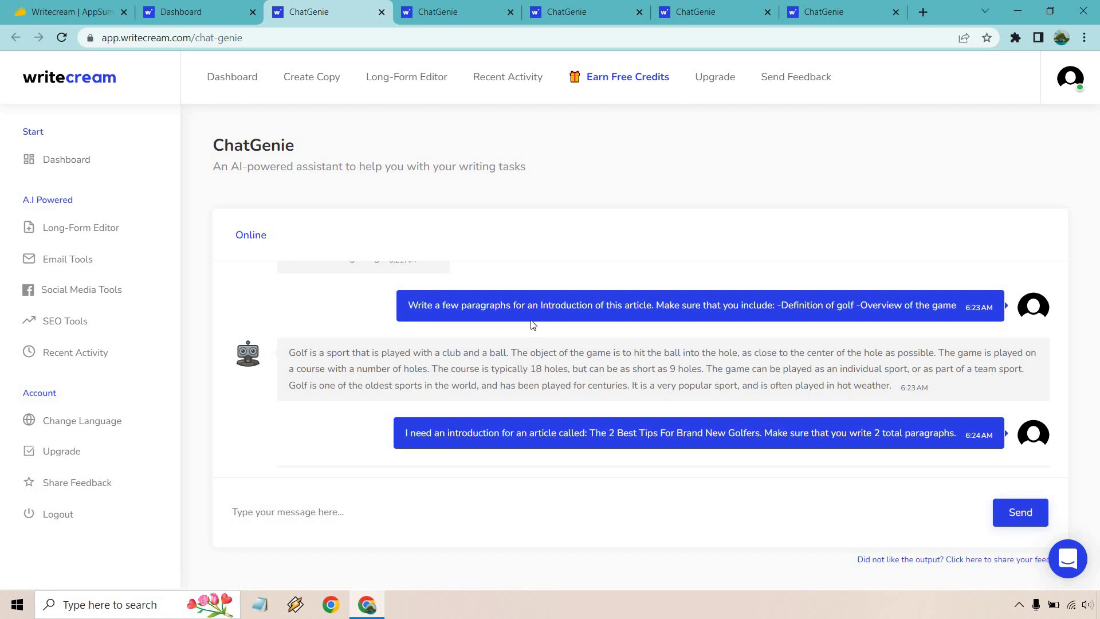
pyautogui.hotkey('ctrl', 'v')
pyautogui.press('Return')
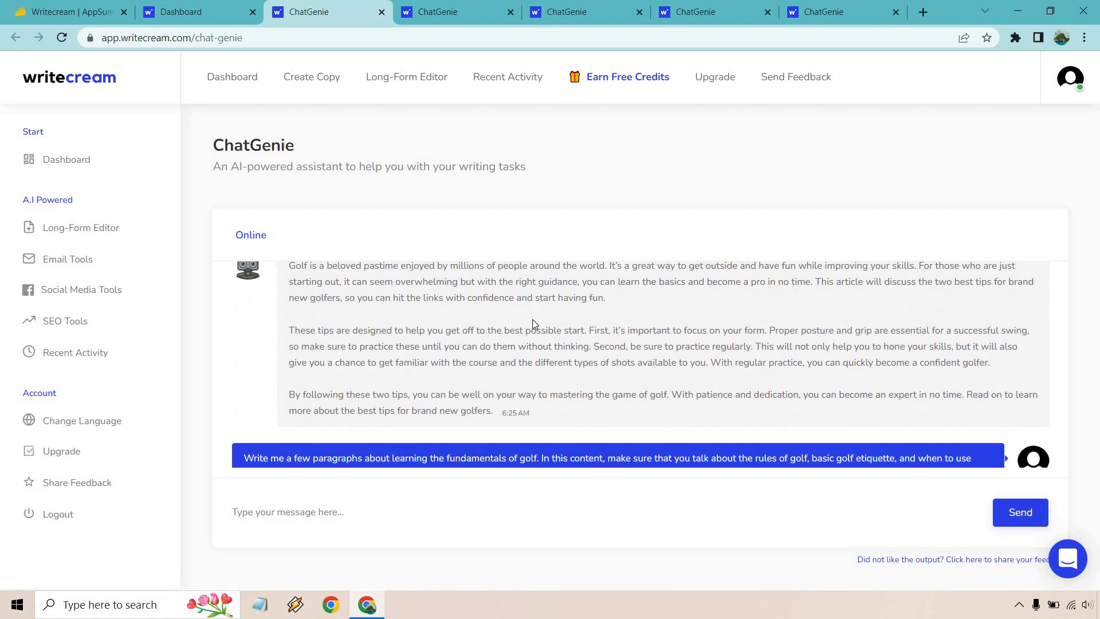
pyautogui.scroll(1, 560, 328)
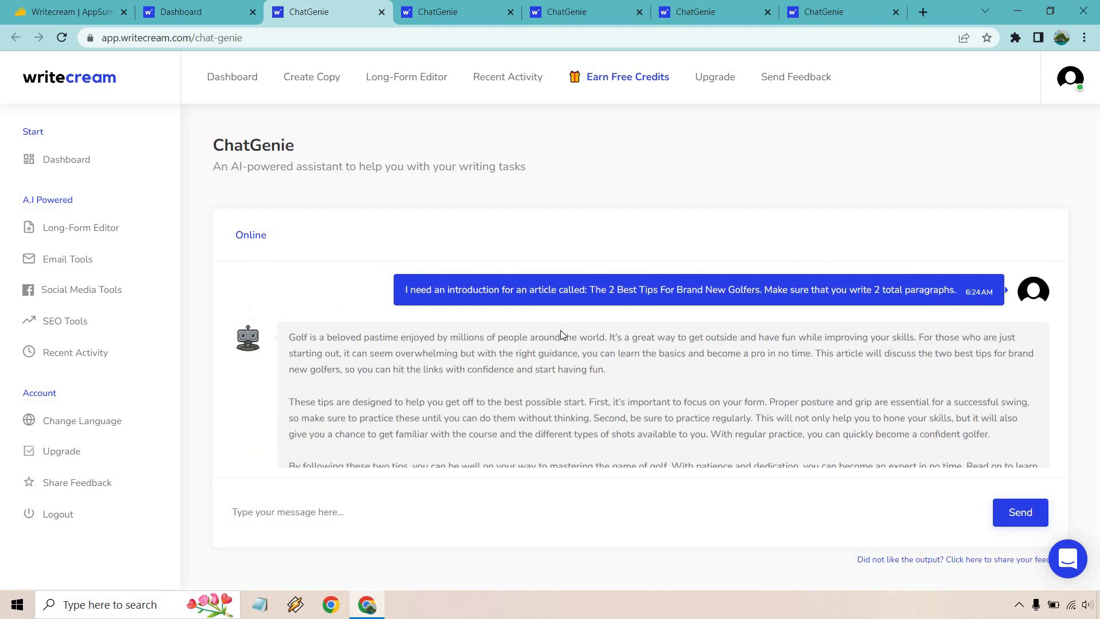
pyautogui.scroll(-3, 561, 331)
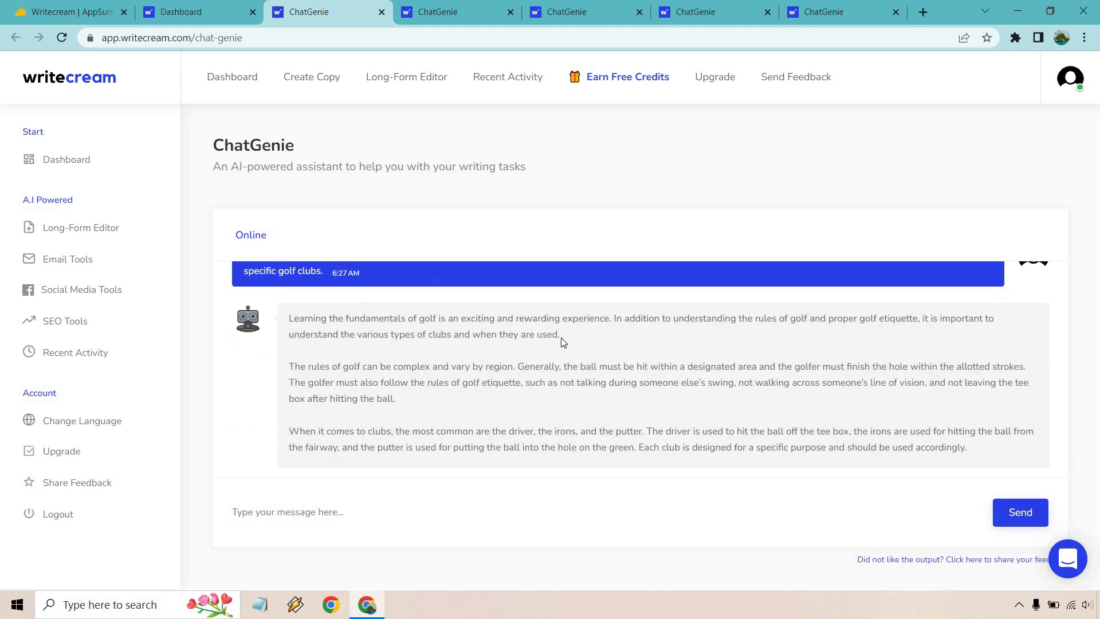
pyautogui.scroll(-6, 562, 338)
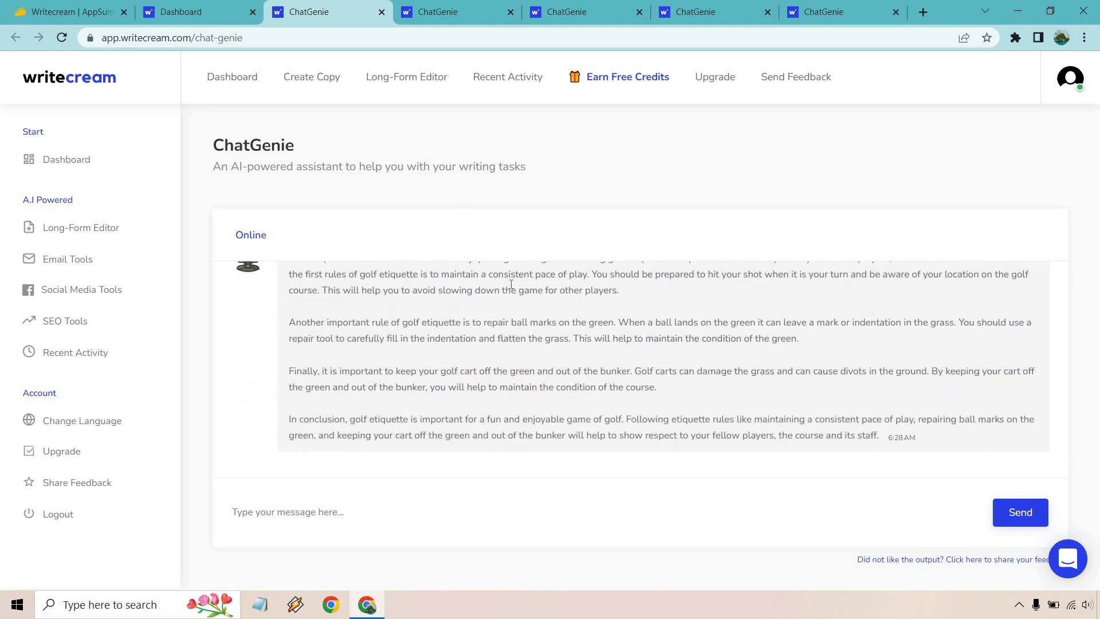
# Switch to the subject-line chat and read through the 'Sharpen Your Short Game' email
pyautogui.click(438, 12)
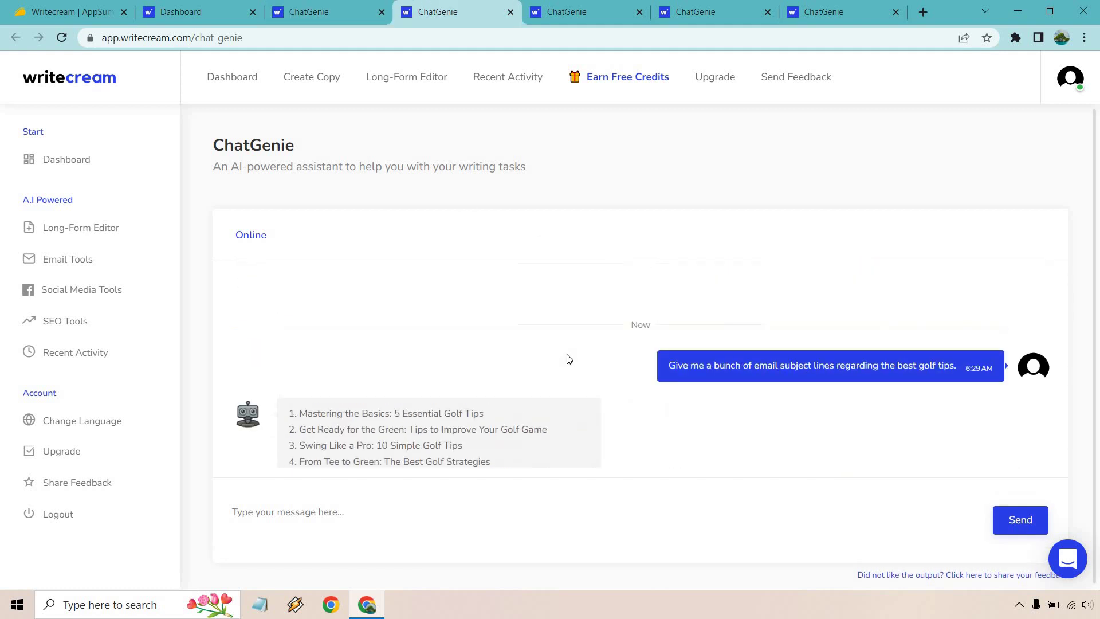
pyautogui.scroll(-3, 650, 341)
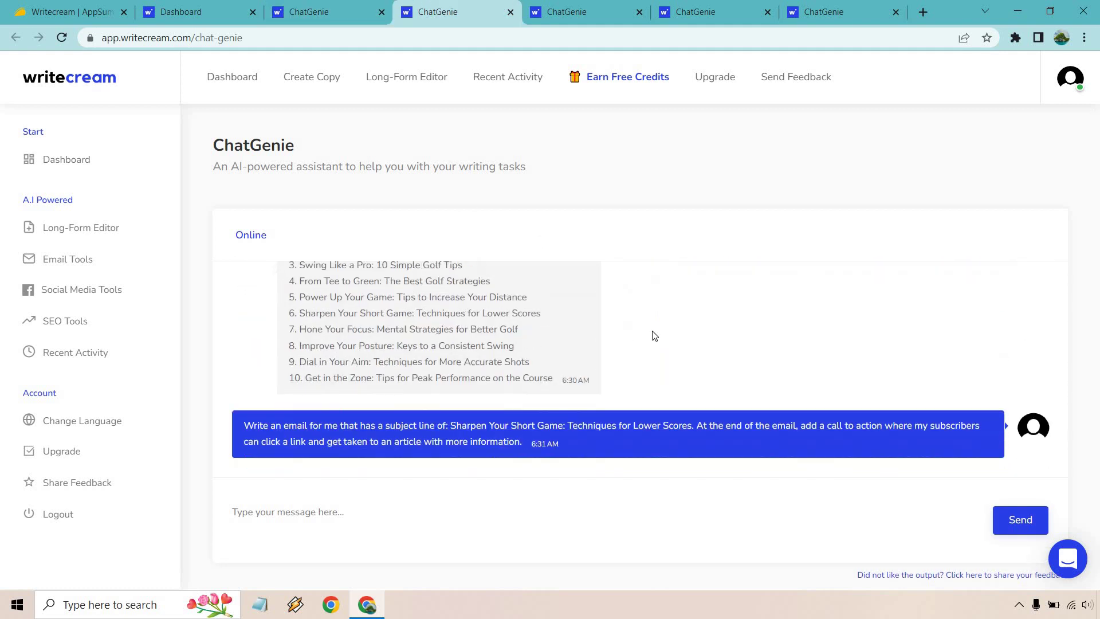
pyautogui.scroll(-5, 655, 336)
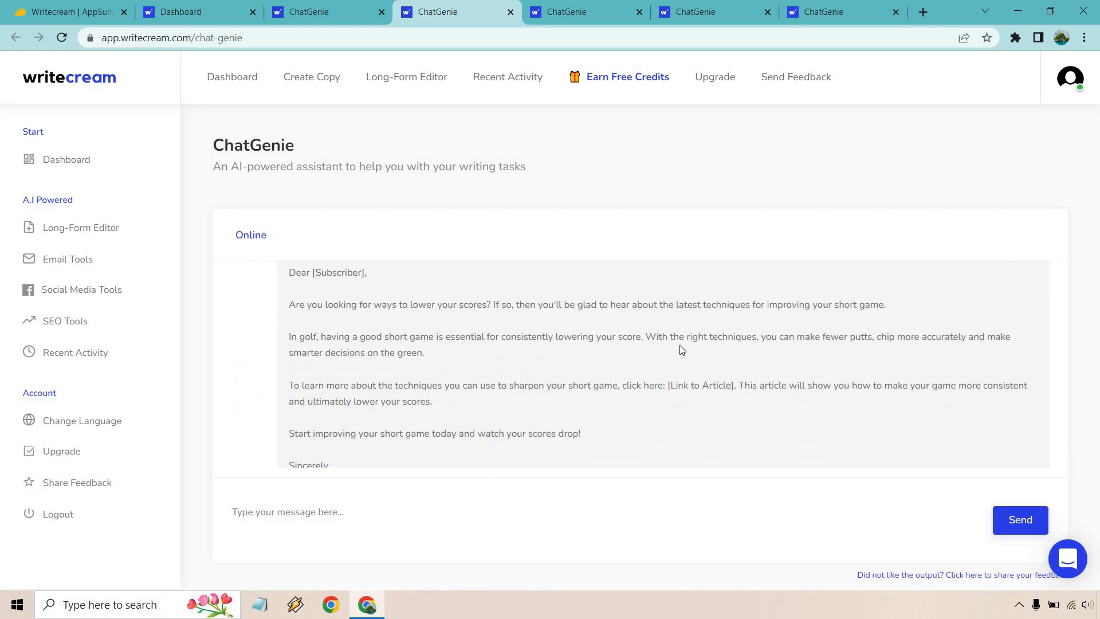
pyautogui.scroll(2, 680, 346)
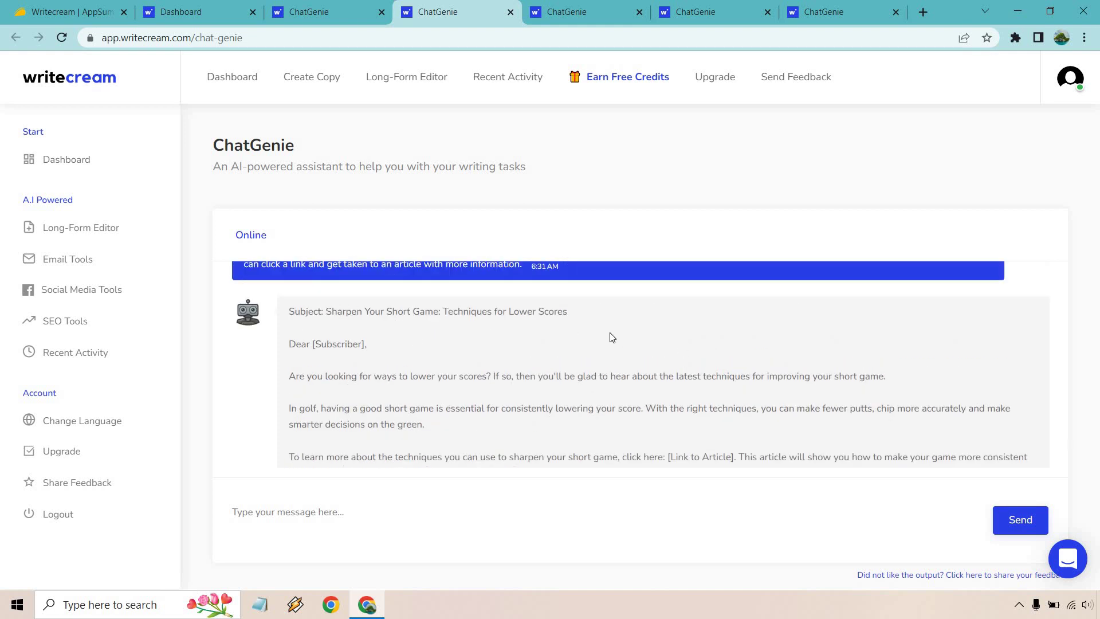
pyautogui.scroll(-1, 624, 340)
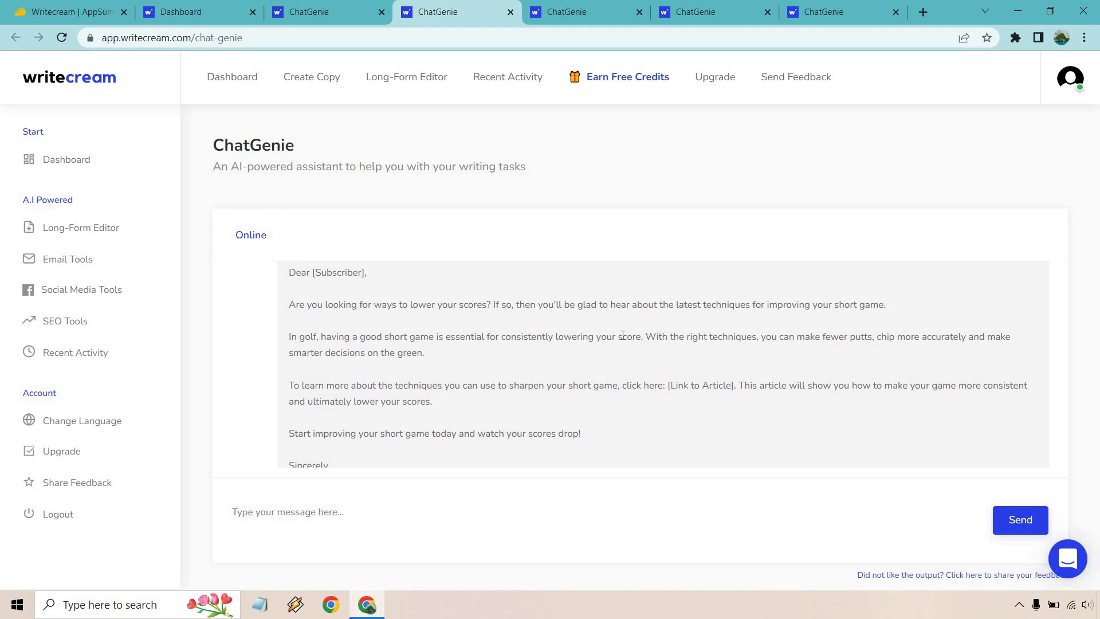
# Look over the Facebook ad and putting post chats, ending on the 2023 Super Bowl chat
pyautogui.click(597, 8)
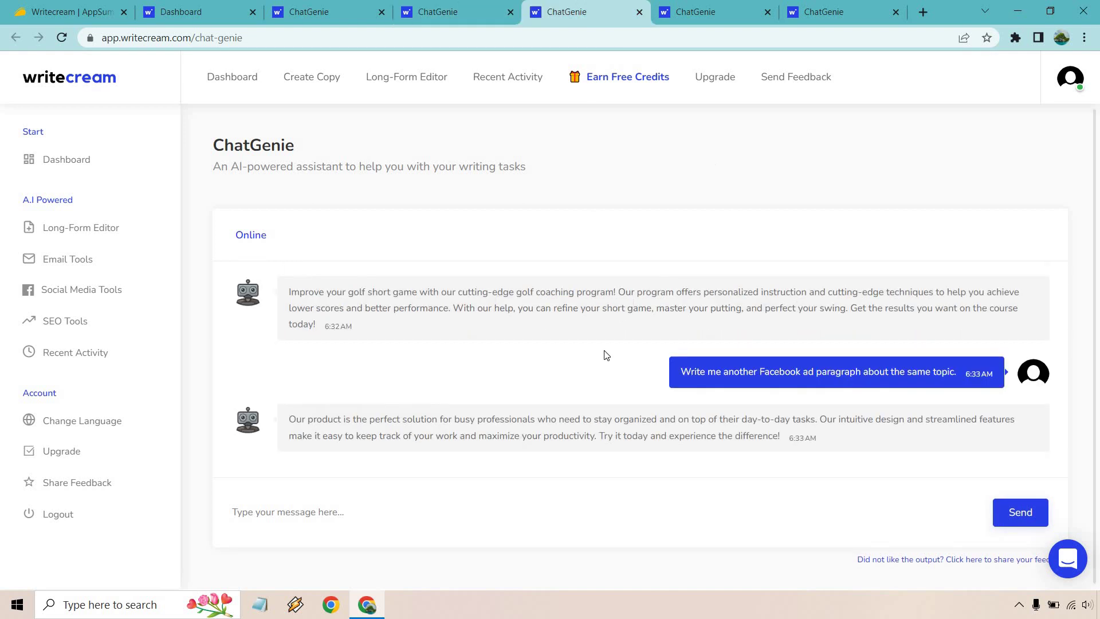
pyautogui.scroll(2, 579, 373)
pyautogui.scroll(-2, 578, 375)
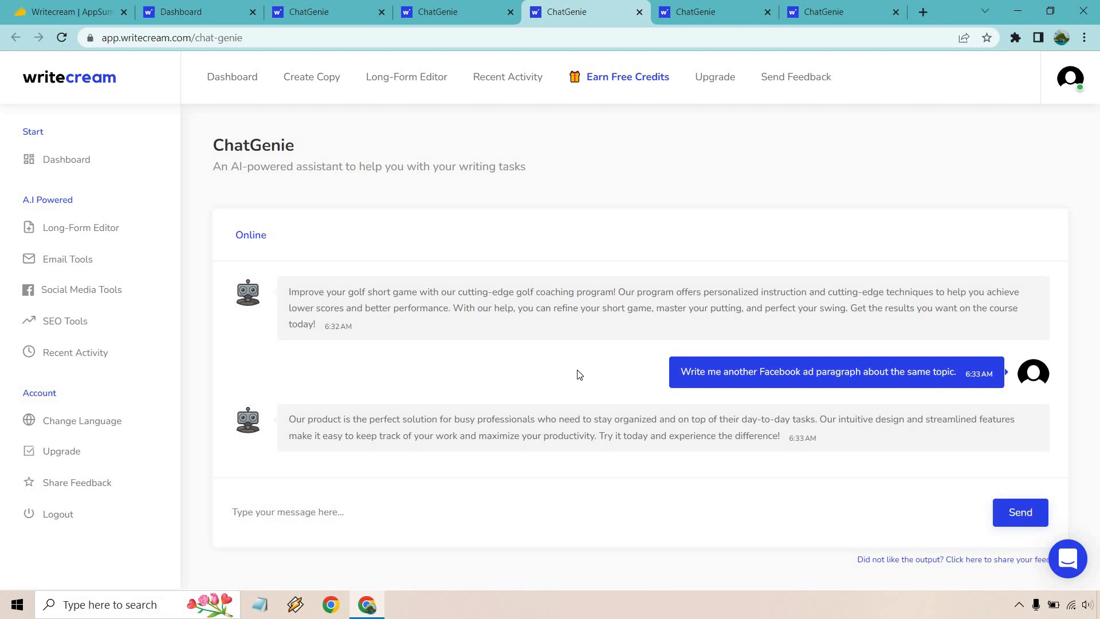
pyautogui.click(682, 2)
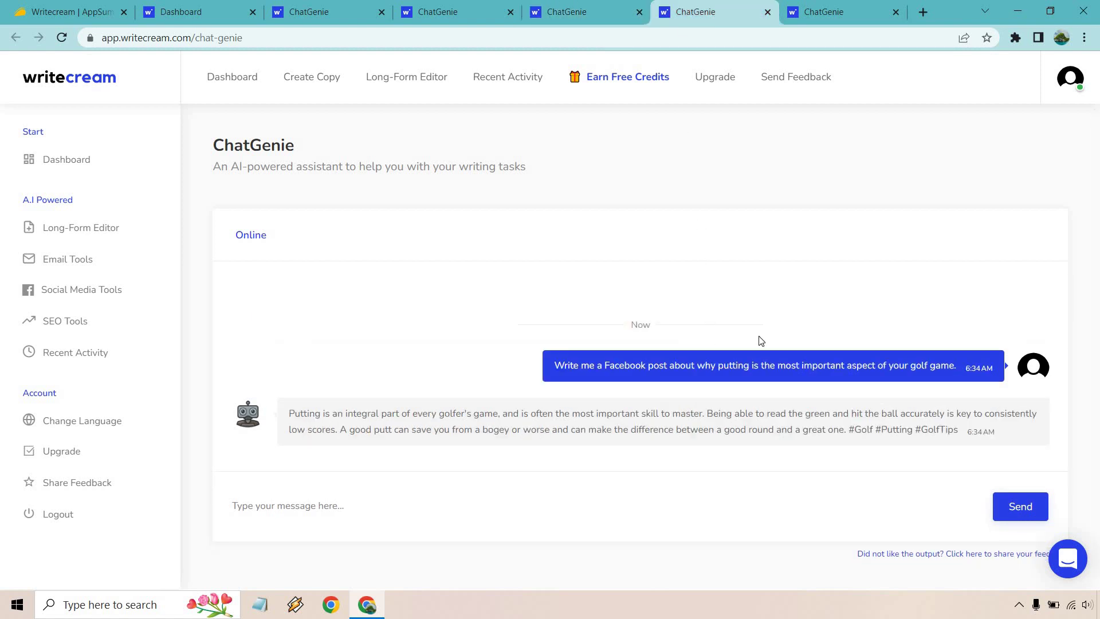
pyautogui.click(822, 6)
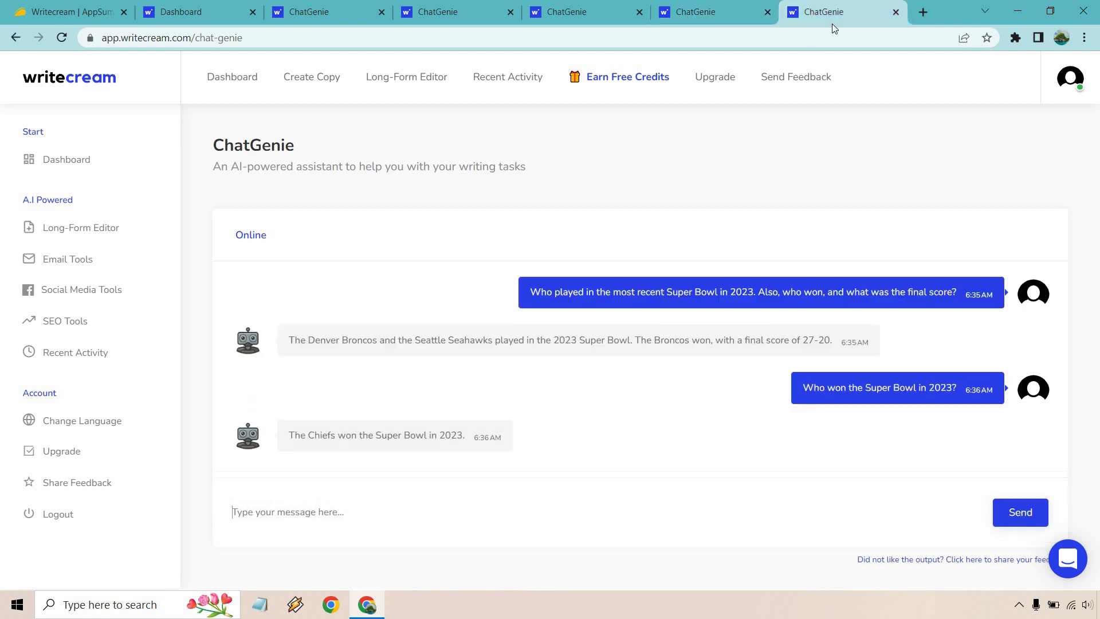